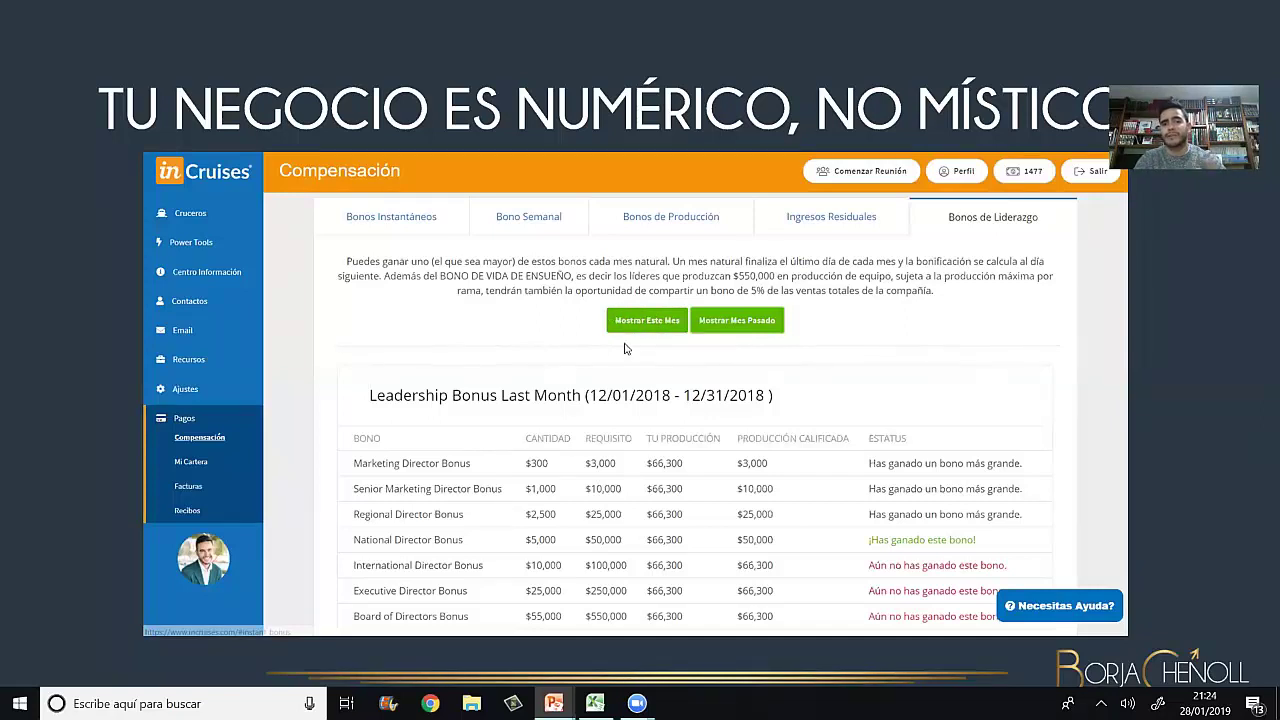
Advance the presentation to the "¡Hagamos magia!" slide, and switch to the inCruises template workbook in Excel
click(1001, 276)
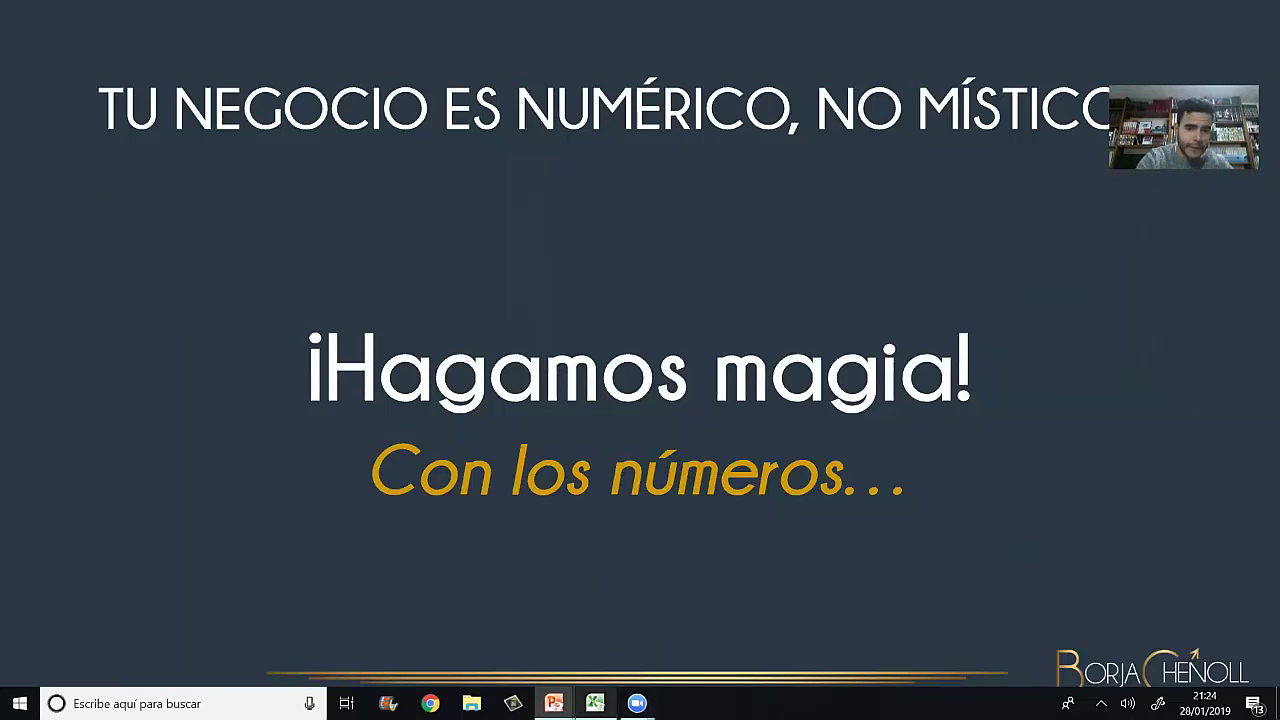
click(595, 703)
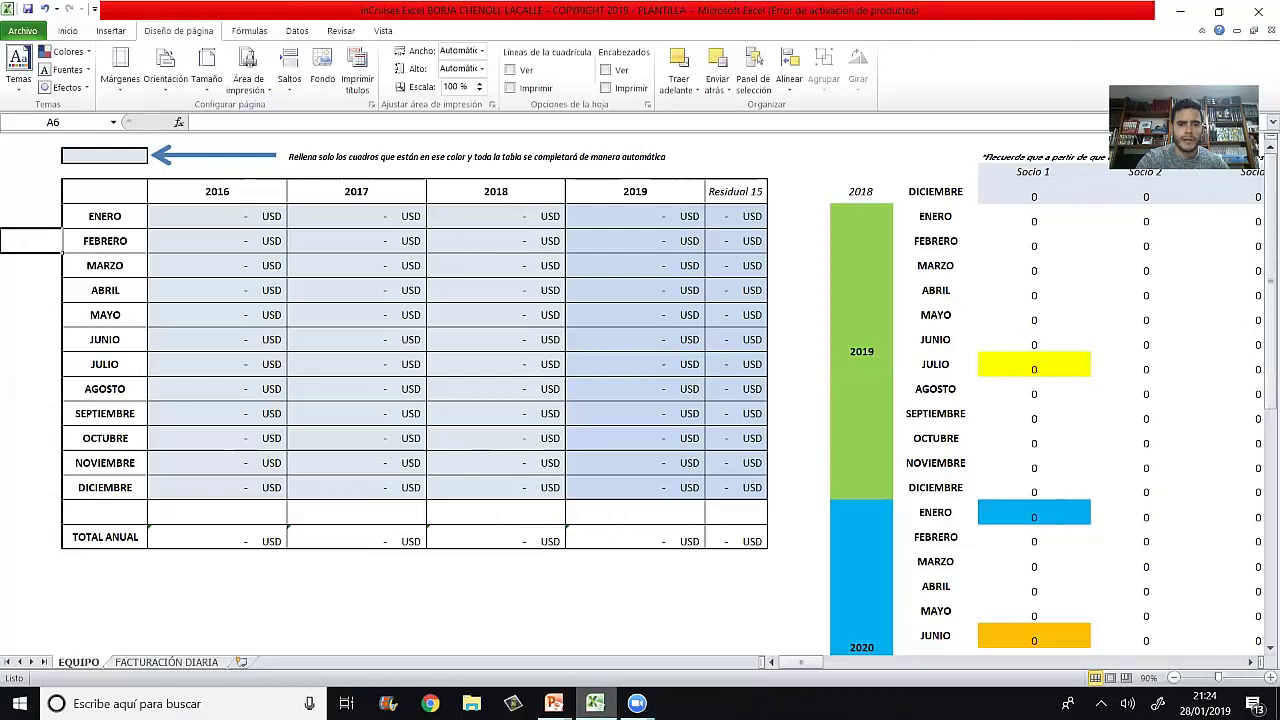
mouse_move(553, 703)
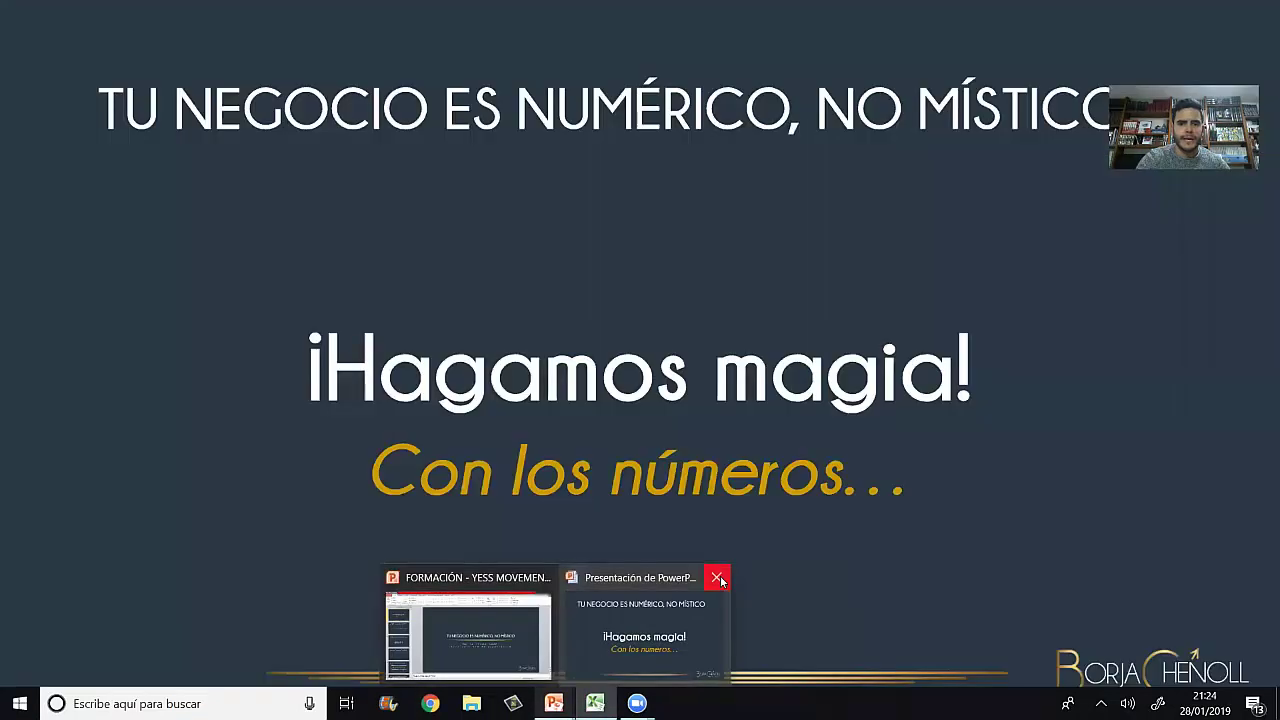
click(720, 580)
click(598, 702)
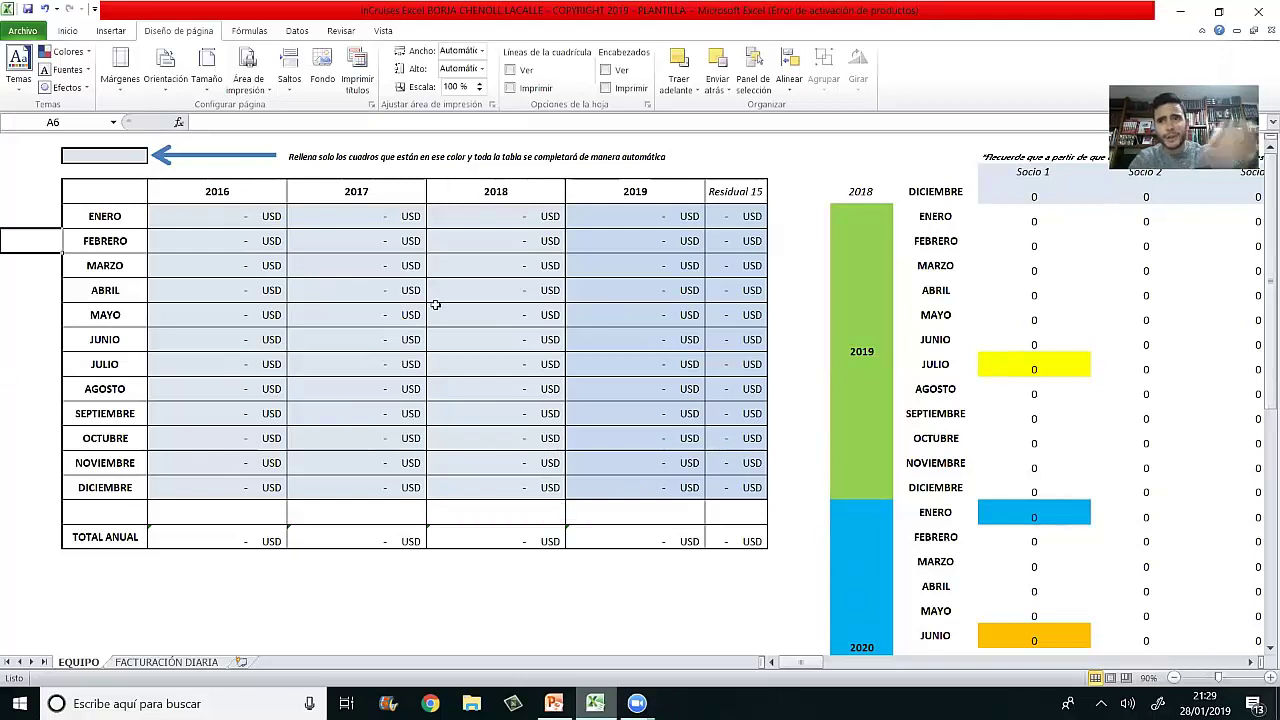
Examine the yearly billing table: the 2016–2018 monthly cells, the annual total formulas and the 2019 column
drag(247, 211, 556, 502)
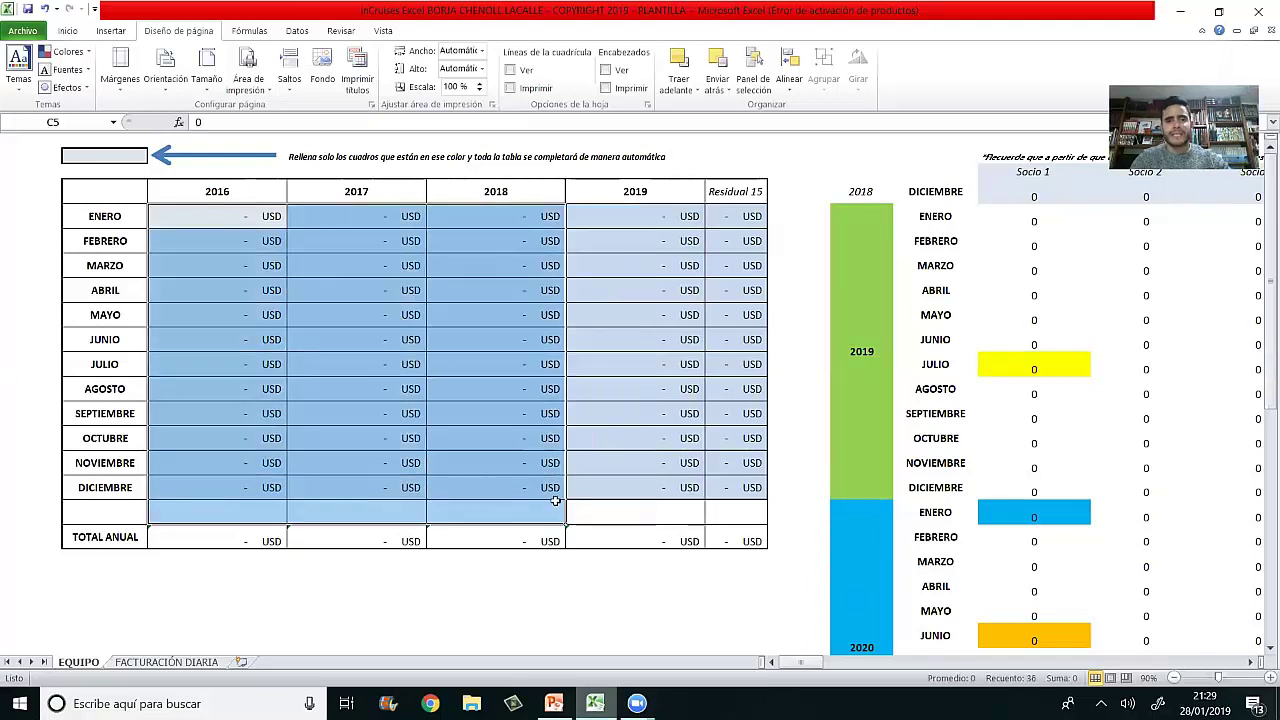
click(635, 226)
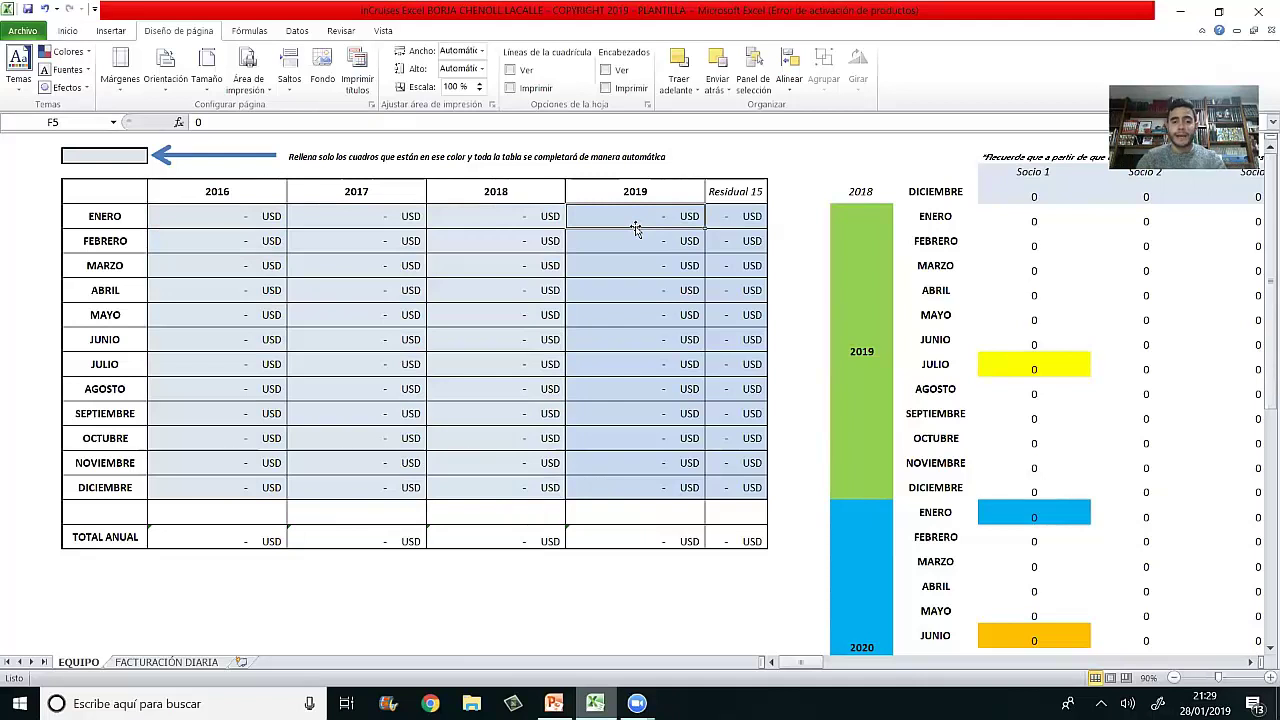
click(220, 535)
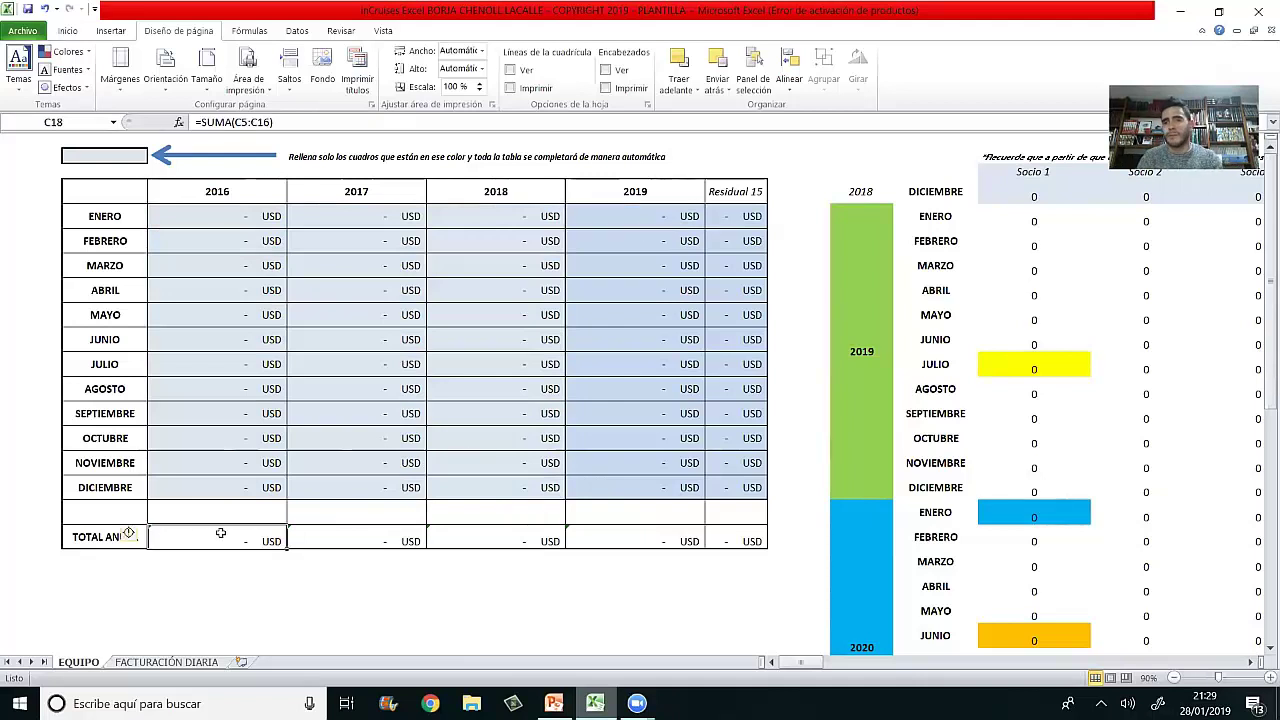
click(388, 532)
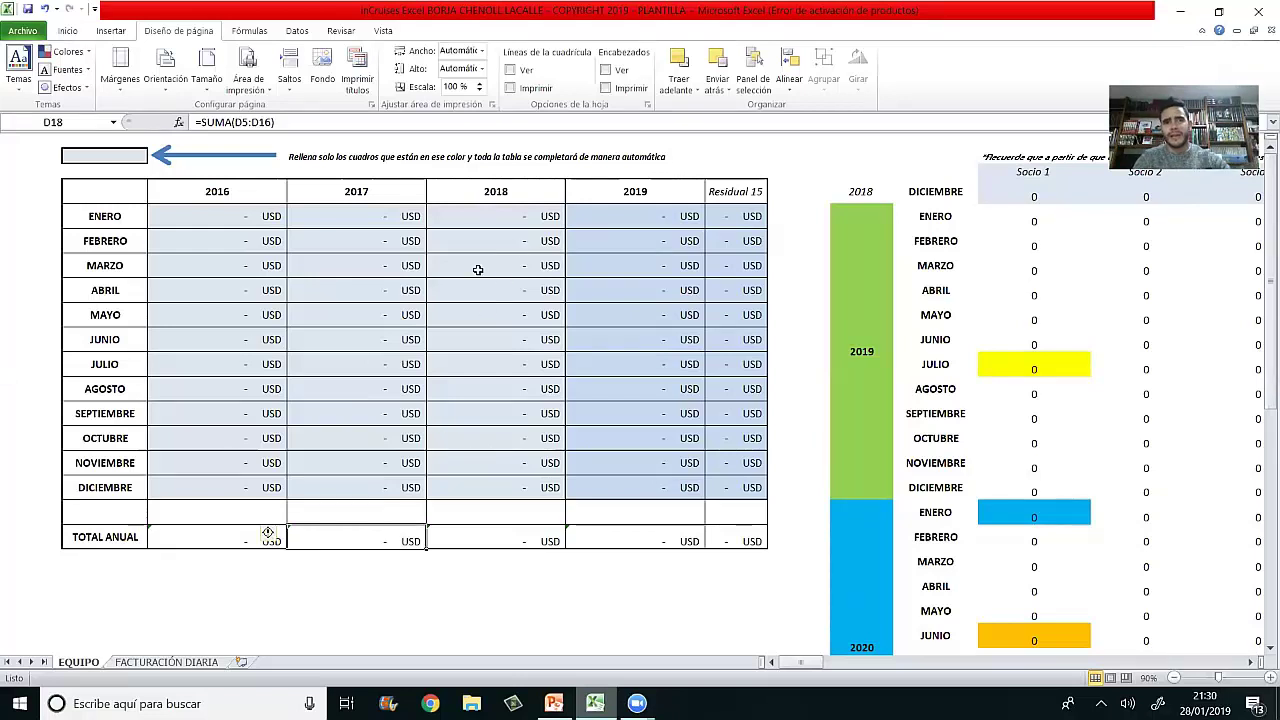
click(487, 541)
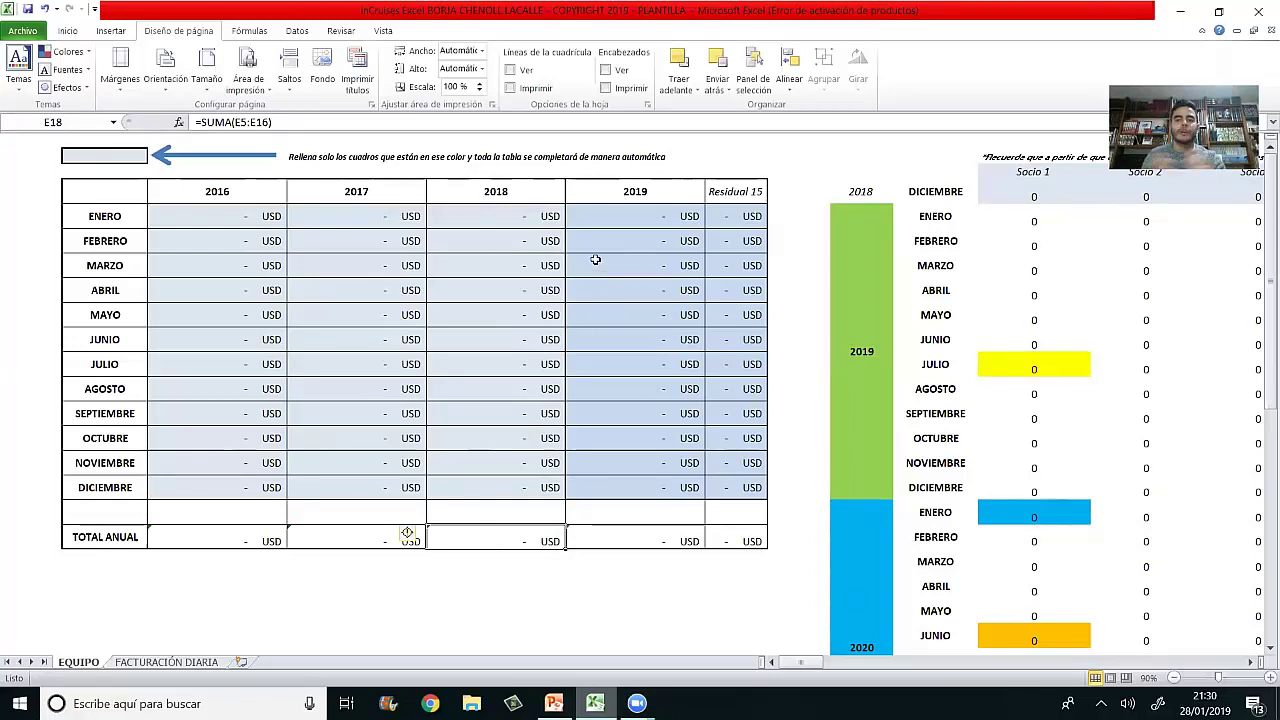
drag(603, 220, 613, 480)
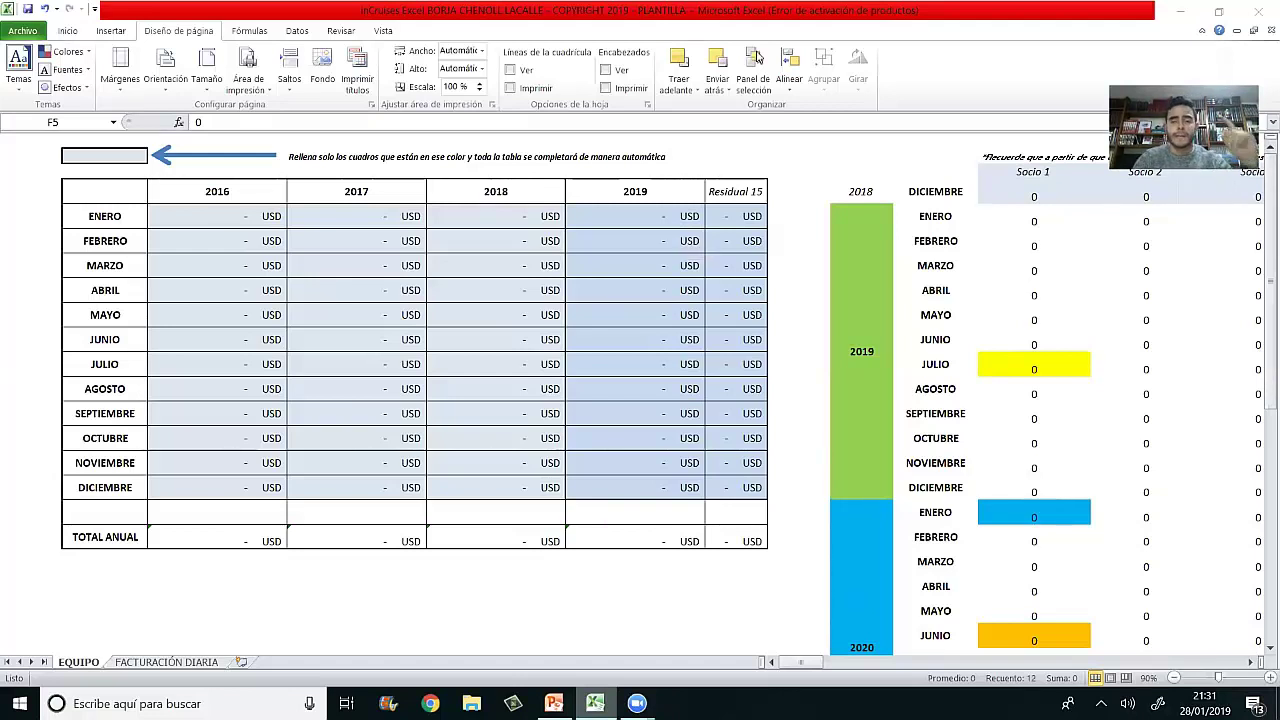
Enter 5 as Socio 1's December 2018 value in the team projection table
click(1010, 197)
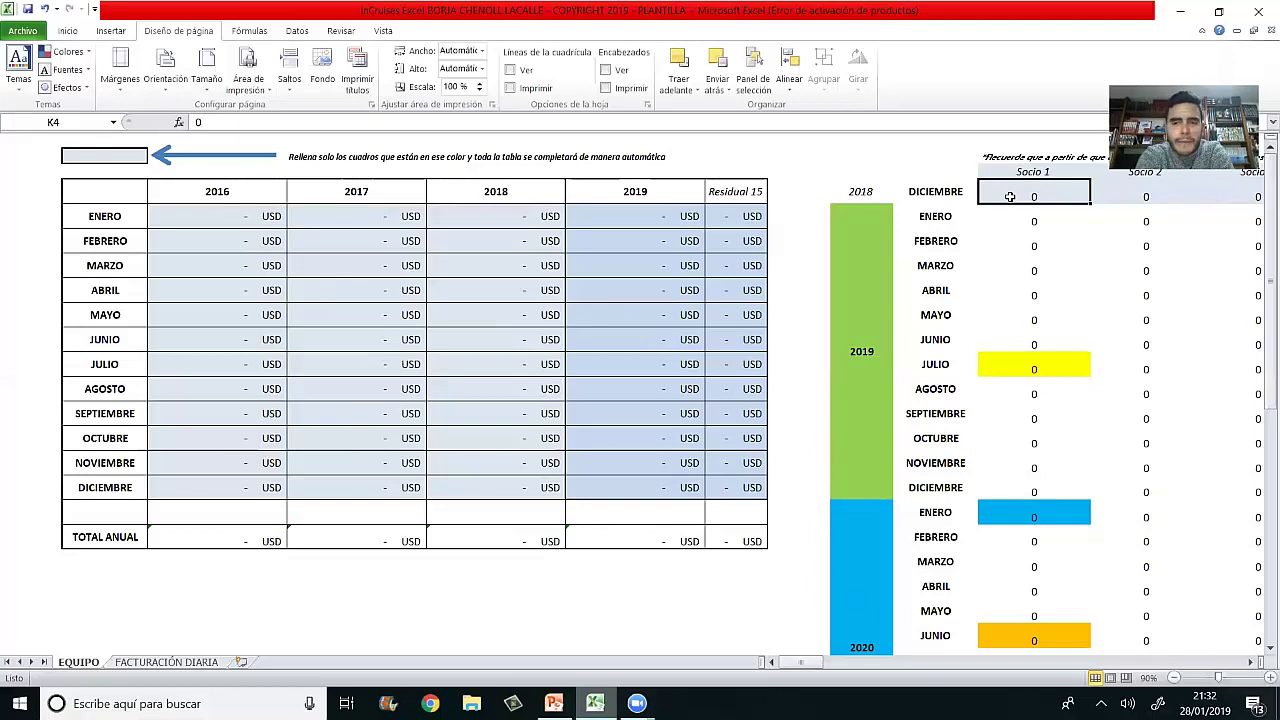
text(5)
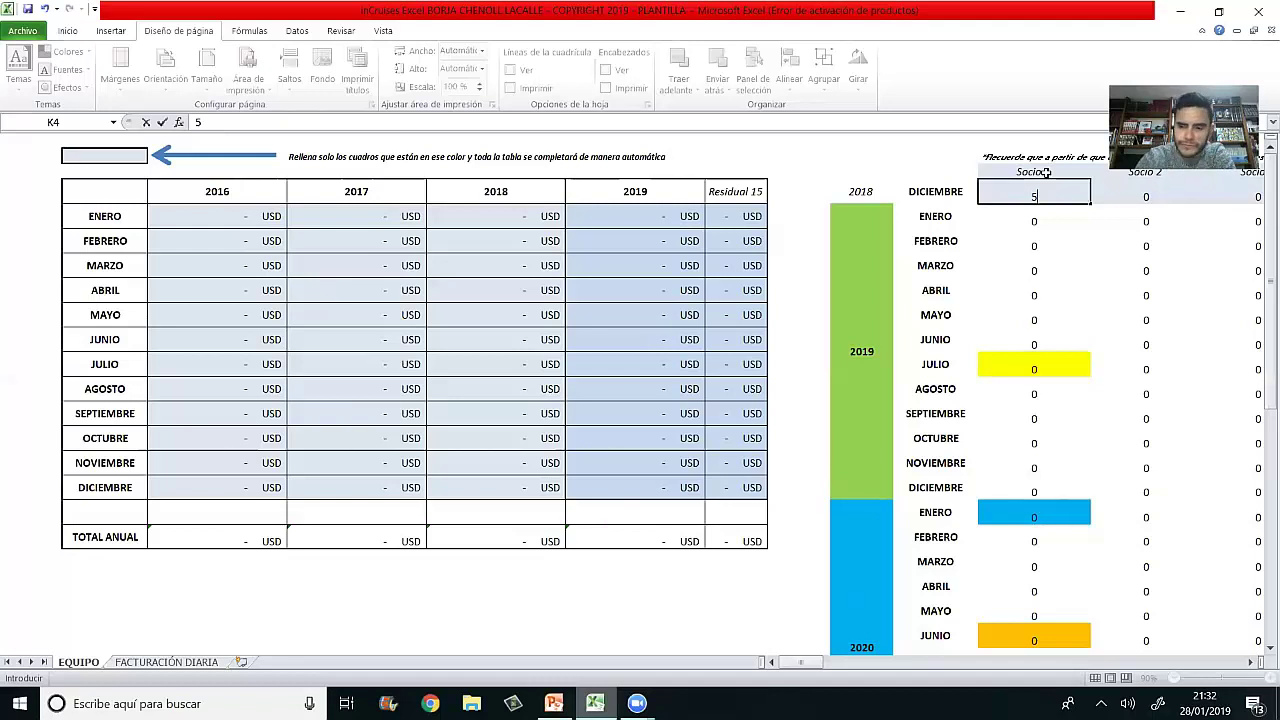
key(Return)
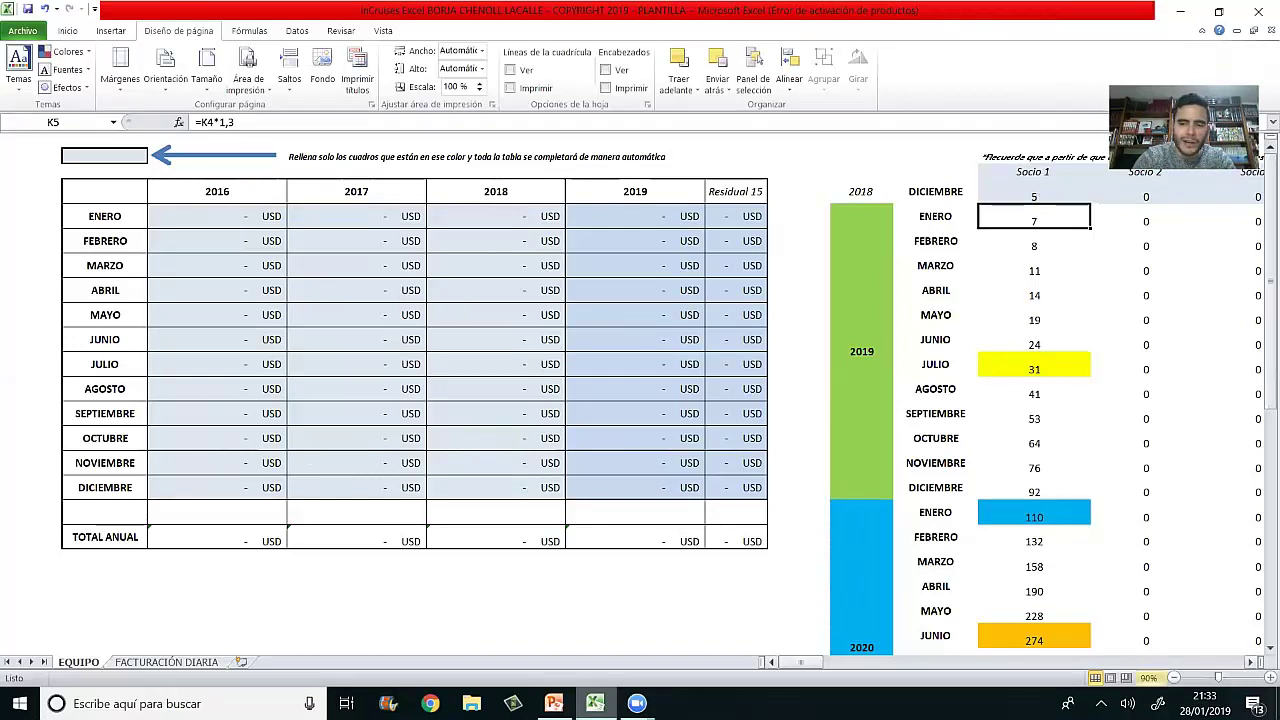
Enlarge the sheet to 110% and examine Socio 1's starting value and growth formulas for the first months of 2019
click(1268, 678)
click(1268, 678)
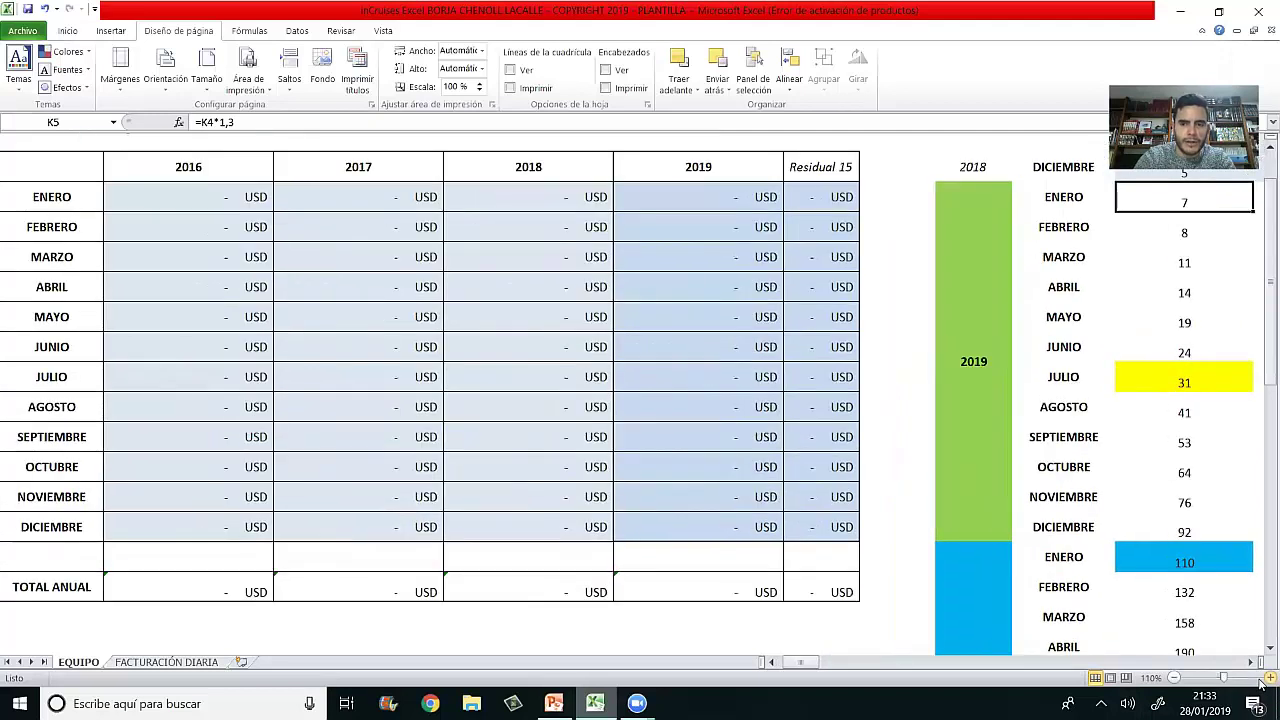
mouse_move(816, 668)
mouse_down()
mouse_move(785, 668)
mouse_move(840, 668)
mouse_move(828, 670)
mouse_up()
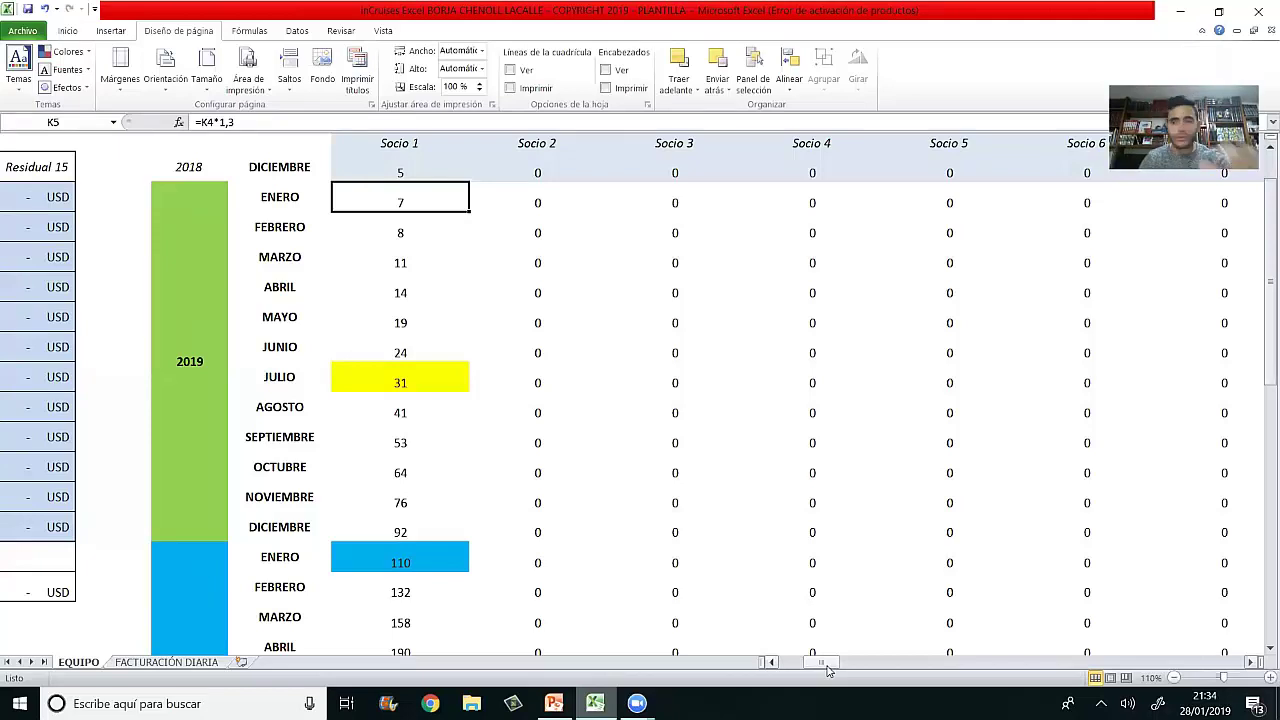
key(Up)
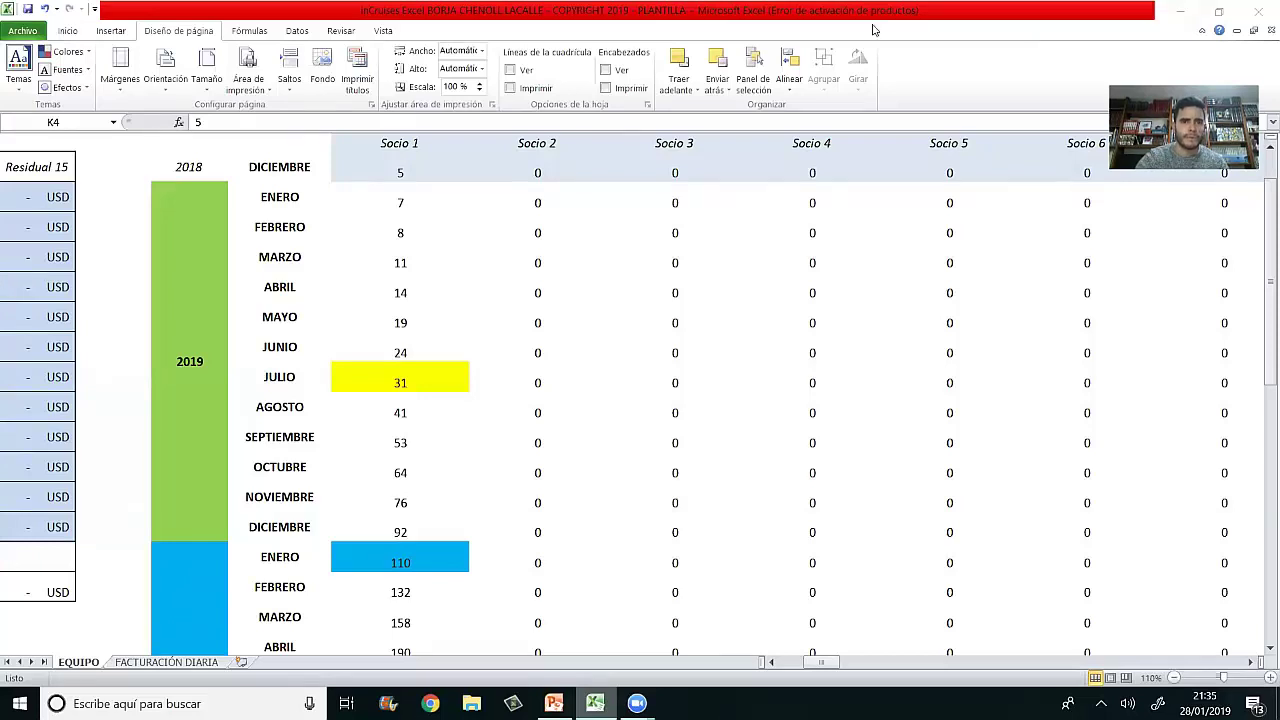
click(404, 231)
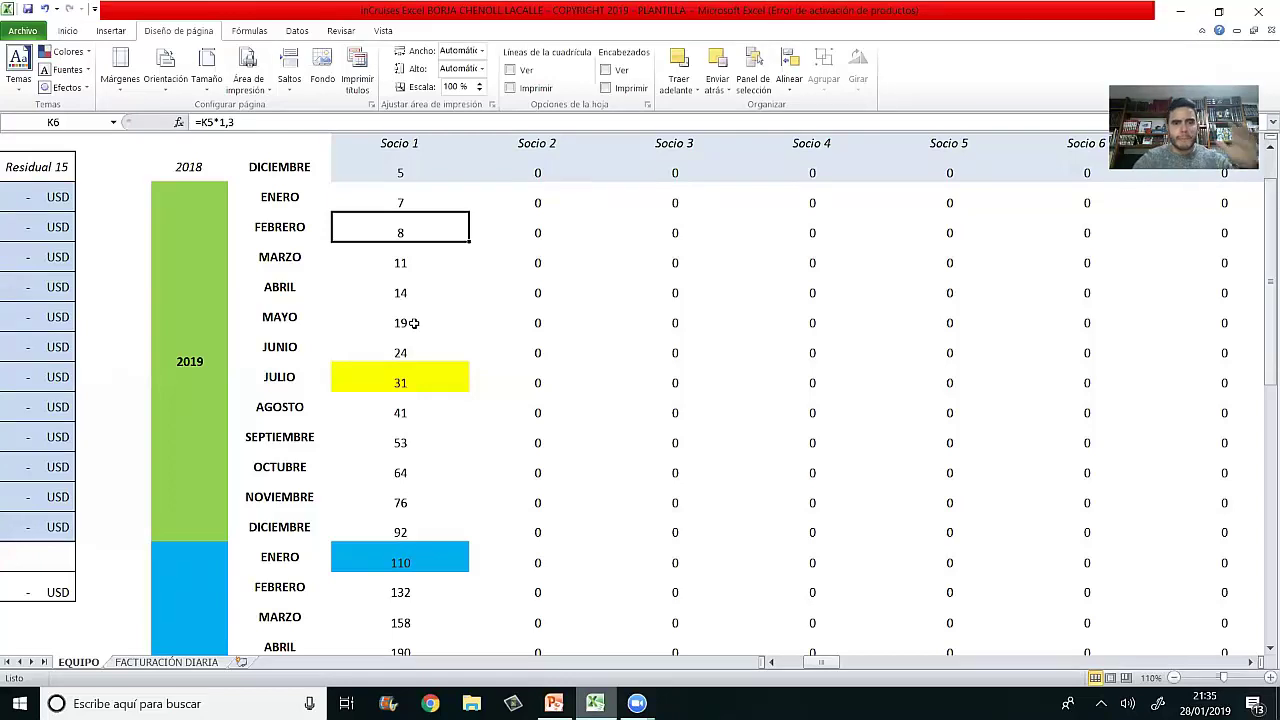
click(412, 261)
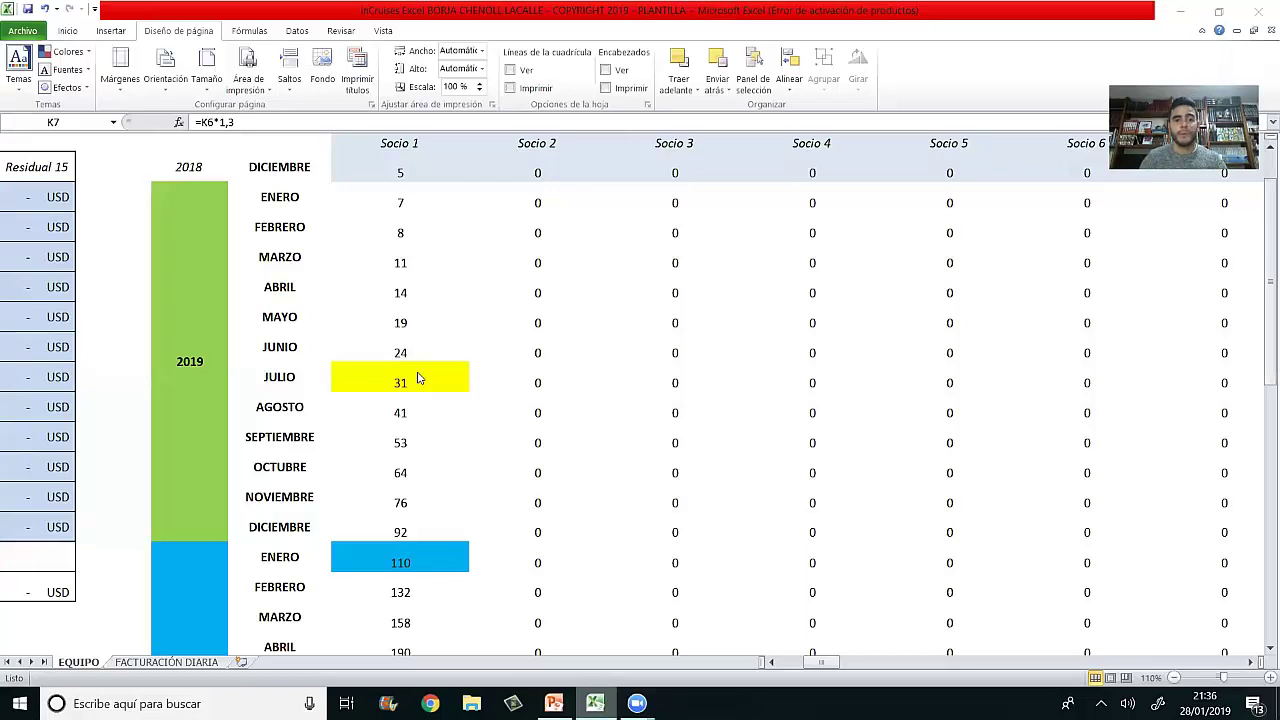
Examine Socio 1's projected growth across 2019, comparing the highlighted July 2019 and January 2020 cells with the months between them
key(alt+Tab)
click(416, 373)
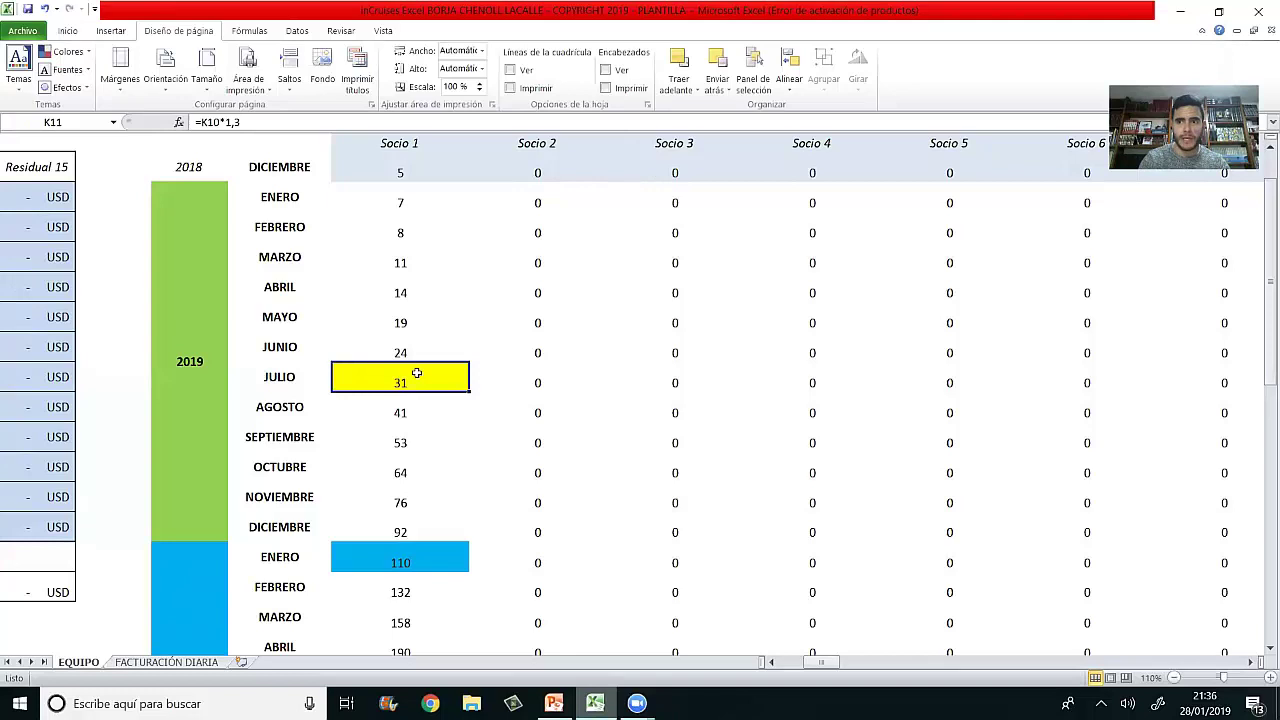
key(Up)
key(Up)
key(Up)
key(Up)
key(Up)
key(Up)
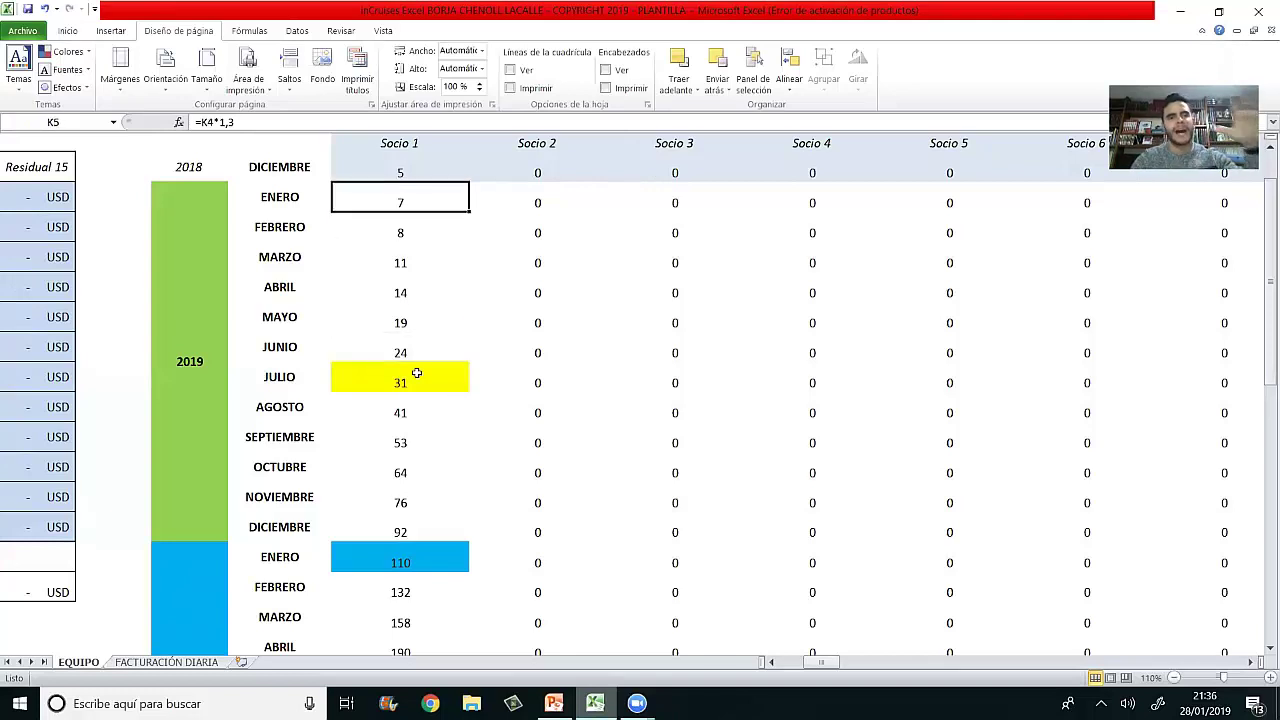
key(Down)
key(Down)
key(Down)
key(Down)
key(Down)
key(Down)
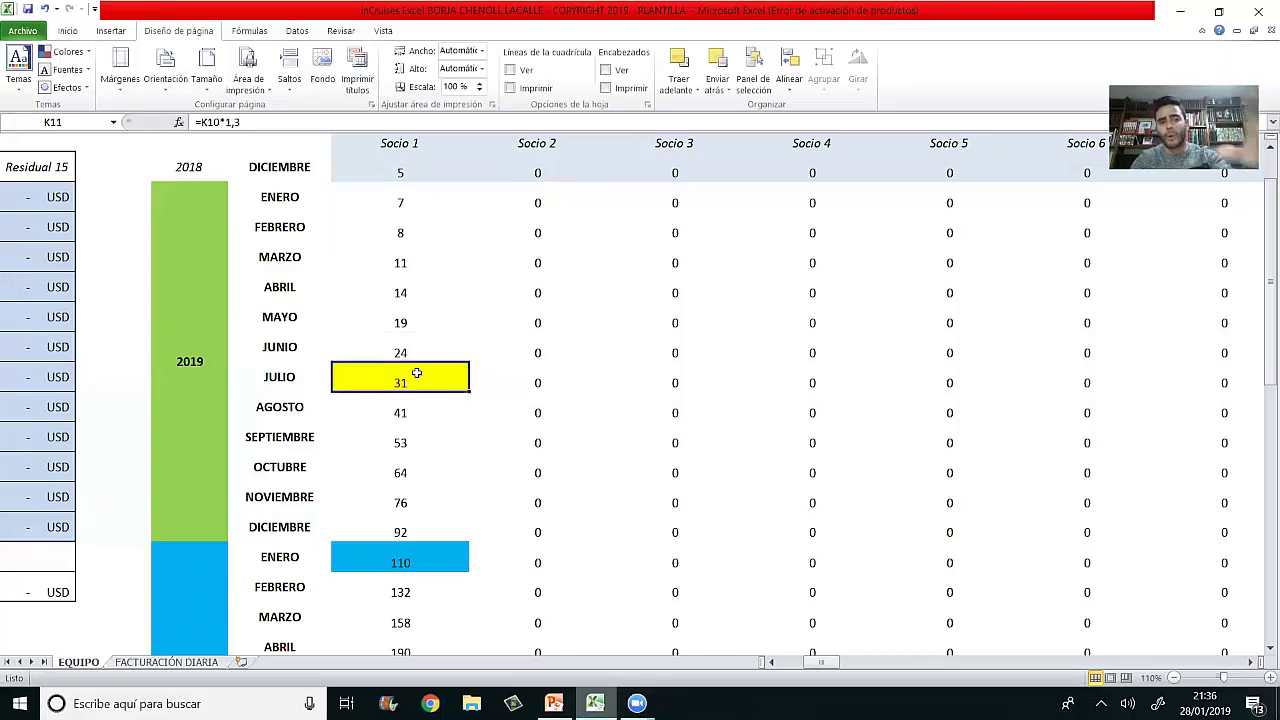
key(Down)
key(Down)
key(Down)
key(Down)
key(Down)
key(Down)
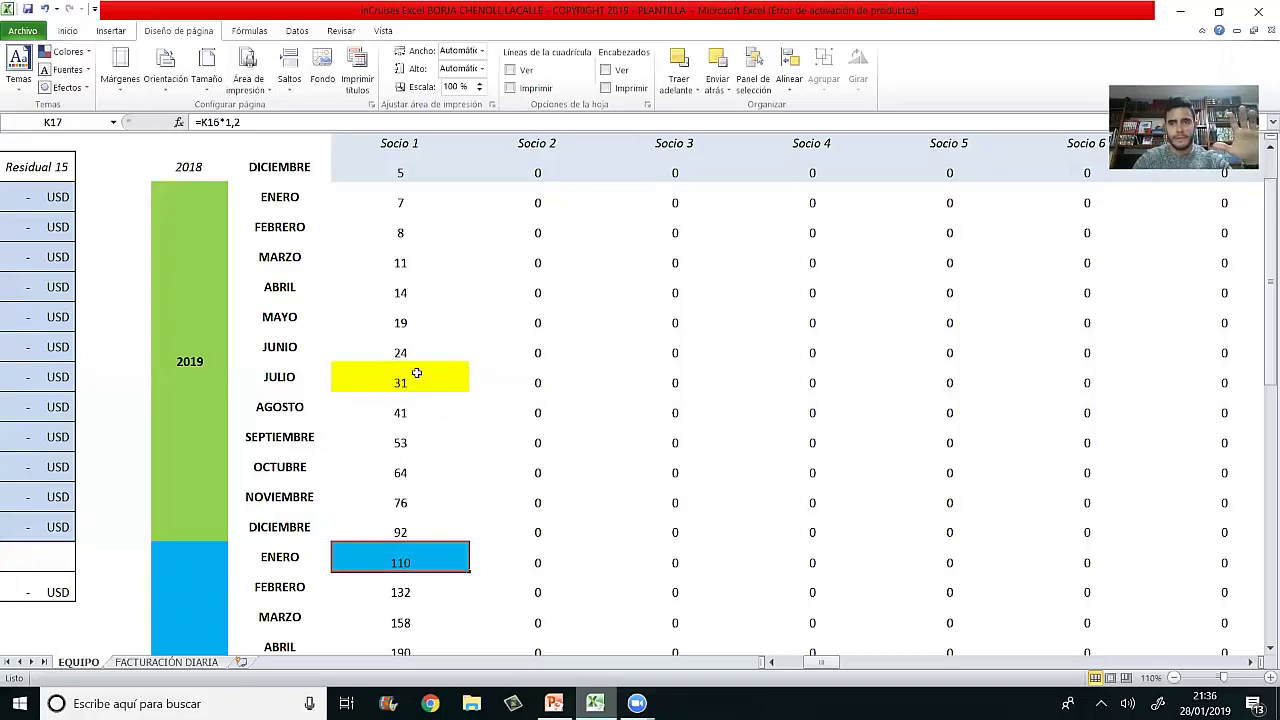
key(Up)
key(Up)
key(Up)
key(Up)
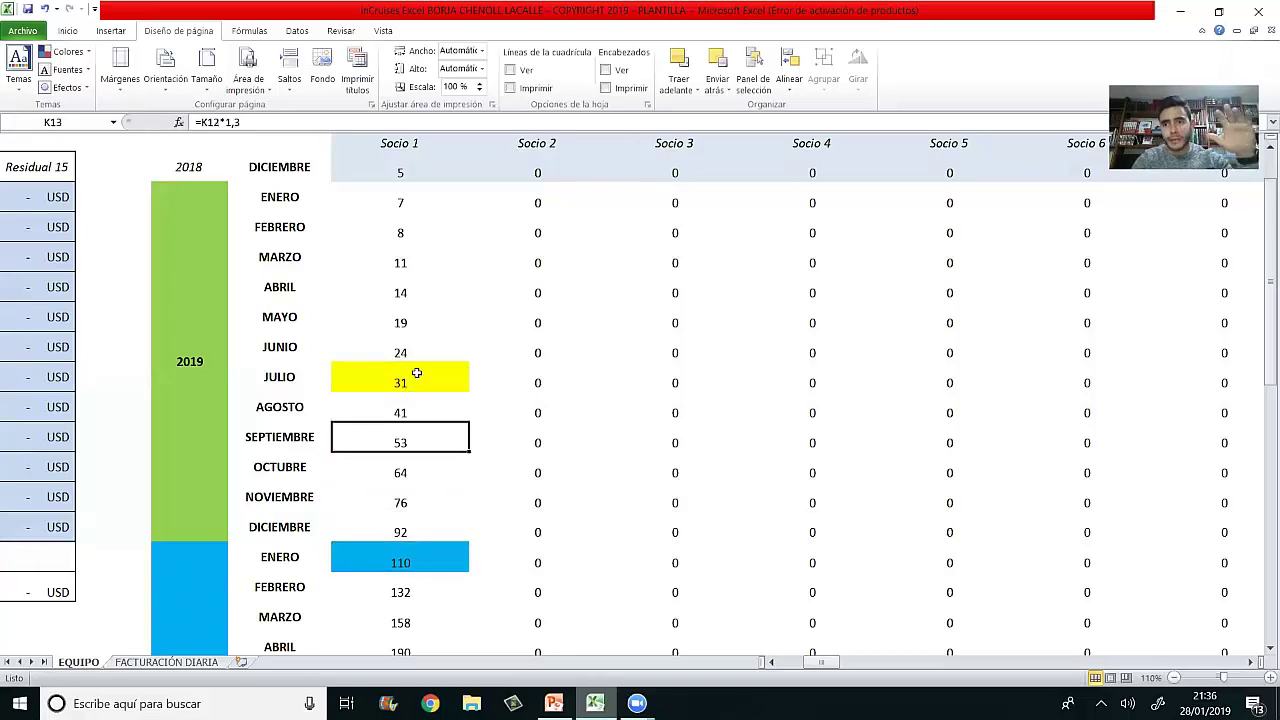
key(Up)
key(Up)
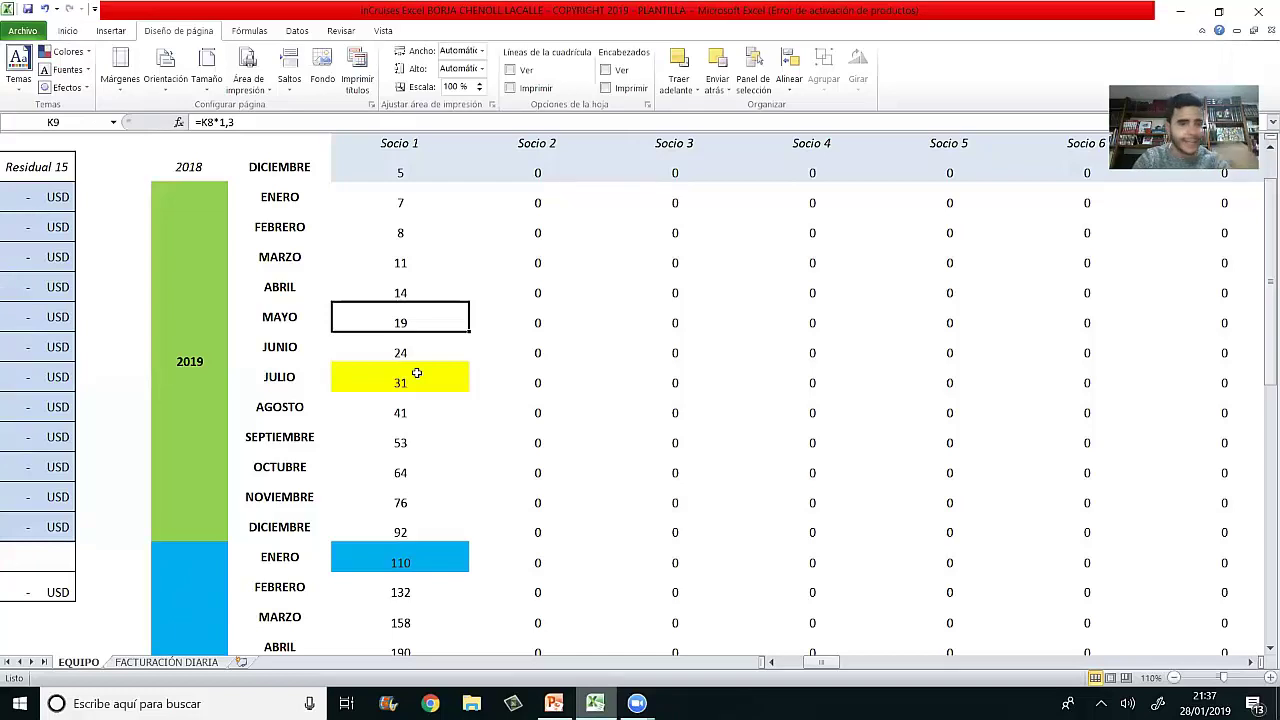
Examine Socio 1's projection from May 2019 through the highlighted June and October 2020 cells
key(Down)
key(Down)
key(Down)
key(Down)
key(Down)
key(Down)
key(Down)
key(Down)
key(Down)
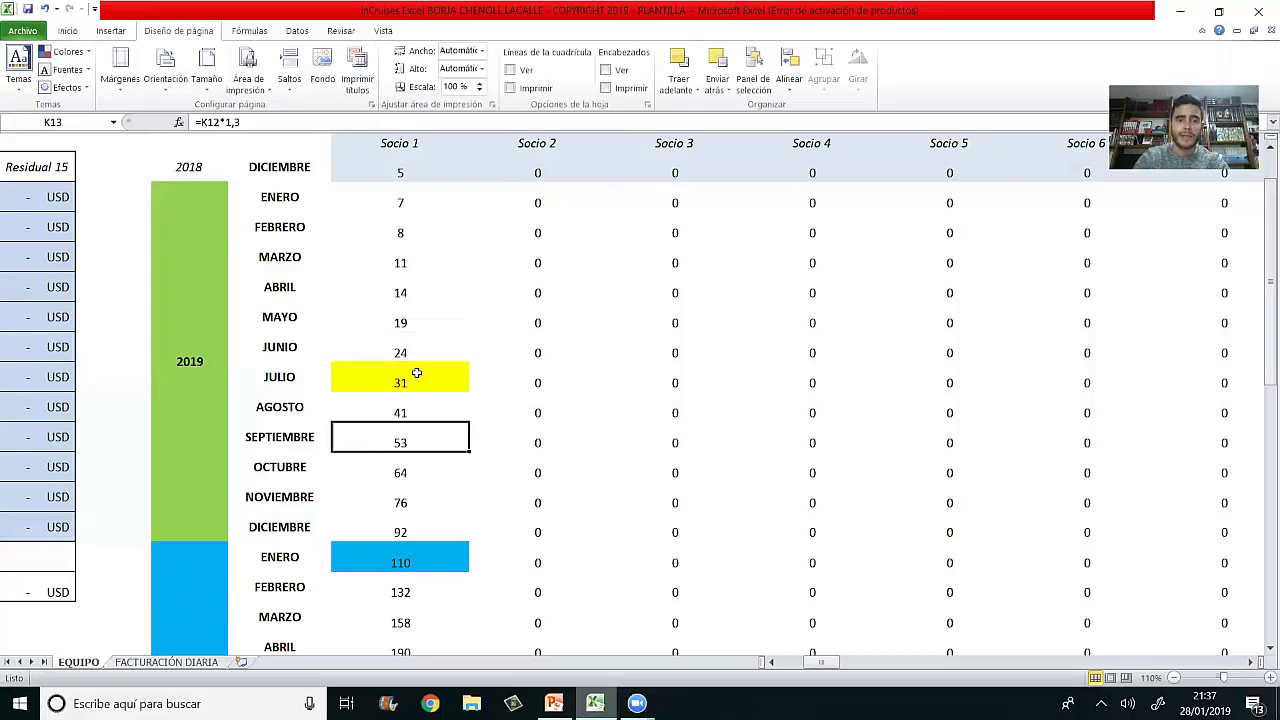
key(Down)
key(Down)
key(Down)
key(Up)
key(Up)
key(Up)
key(Down)
key(Down)
key(Down)
key(Down)
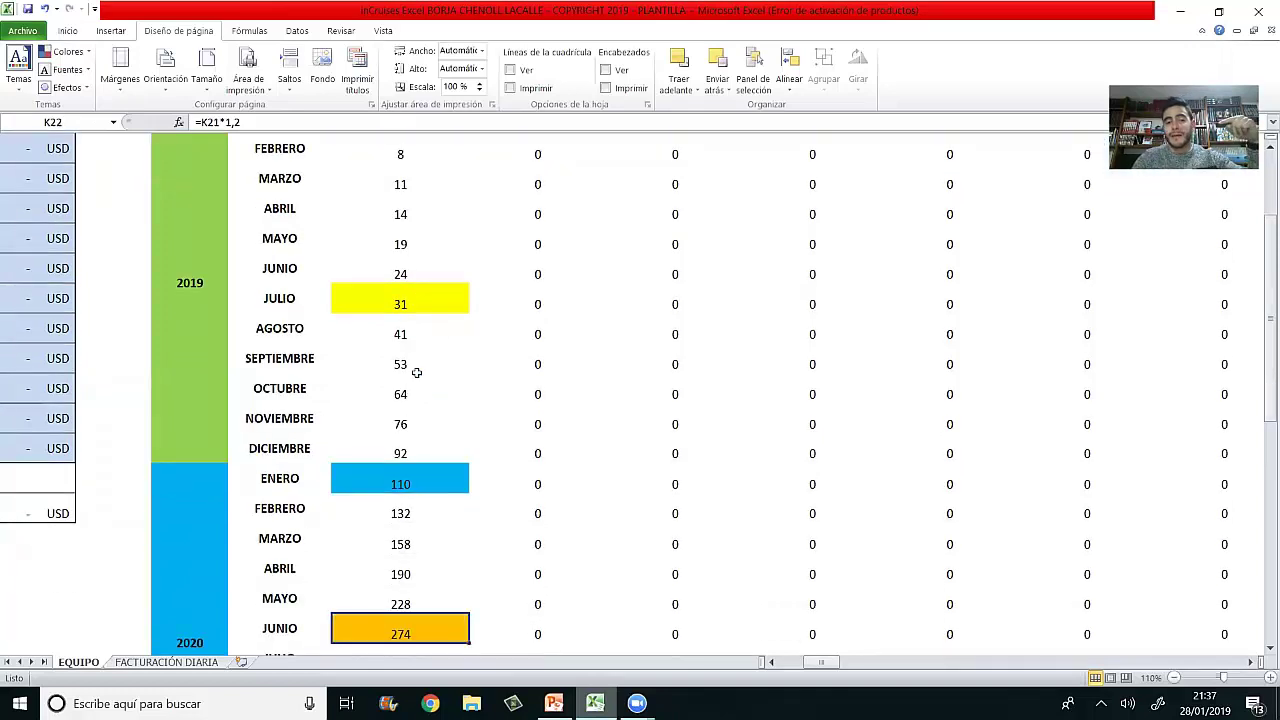
key(Down)
key(Down)
key(Down)
key(Down)
key(Up)
key(Up)
key(Up)
key(Up)
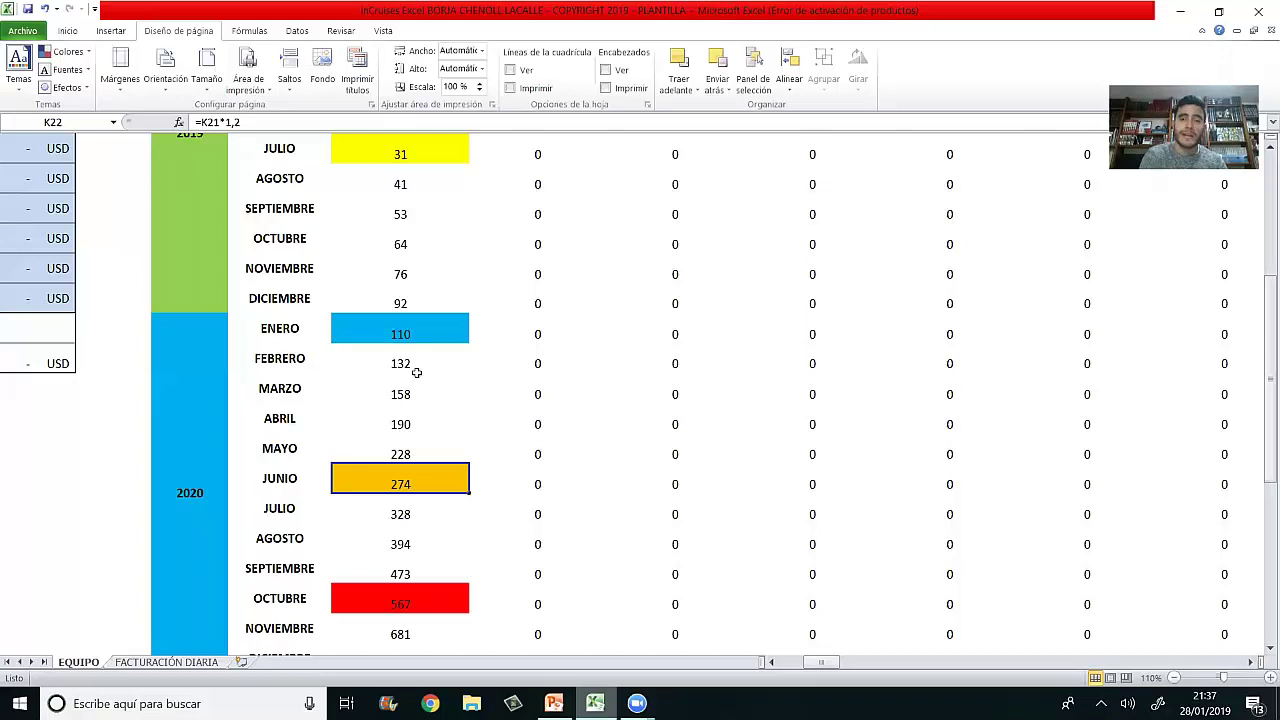
key(Down)
key(Down)
key(Down)
key(Down)
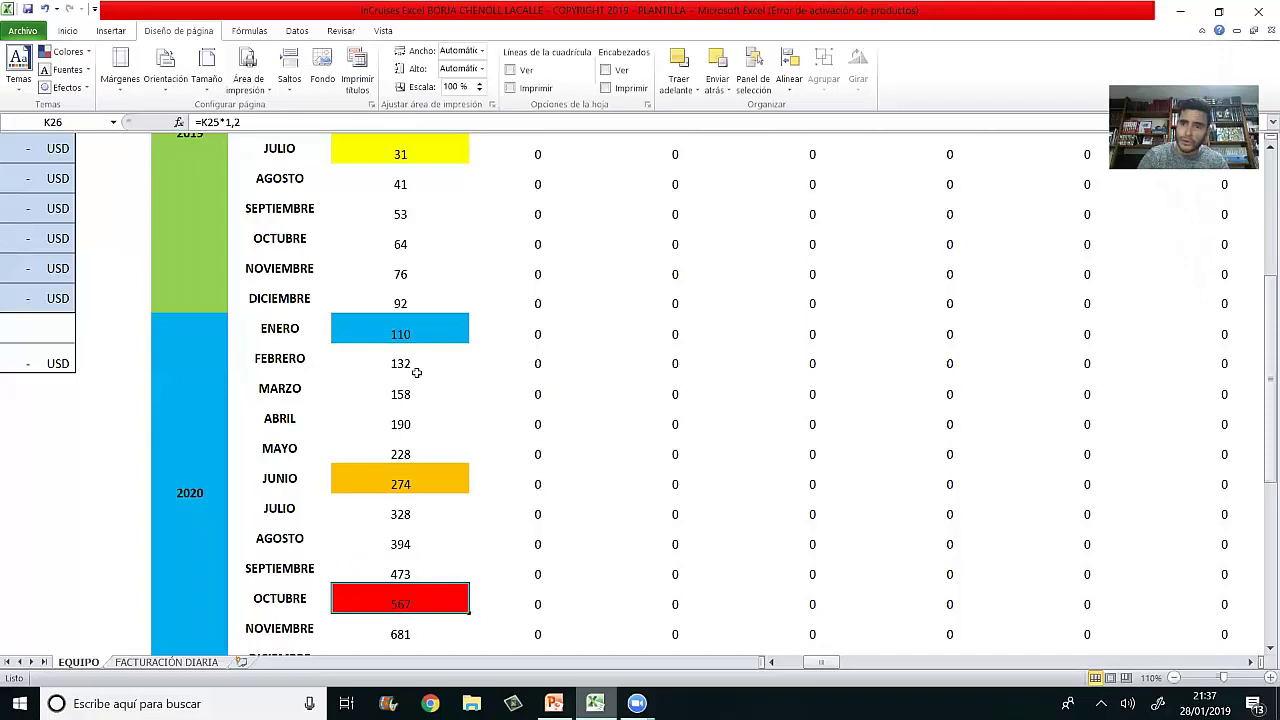
Examine Socio 1's projection through the highlighted February, July and November 2021 cells
key(Down)
key(Down)
key(Down)
key(Down)
key(Down)
key(Down)
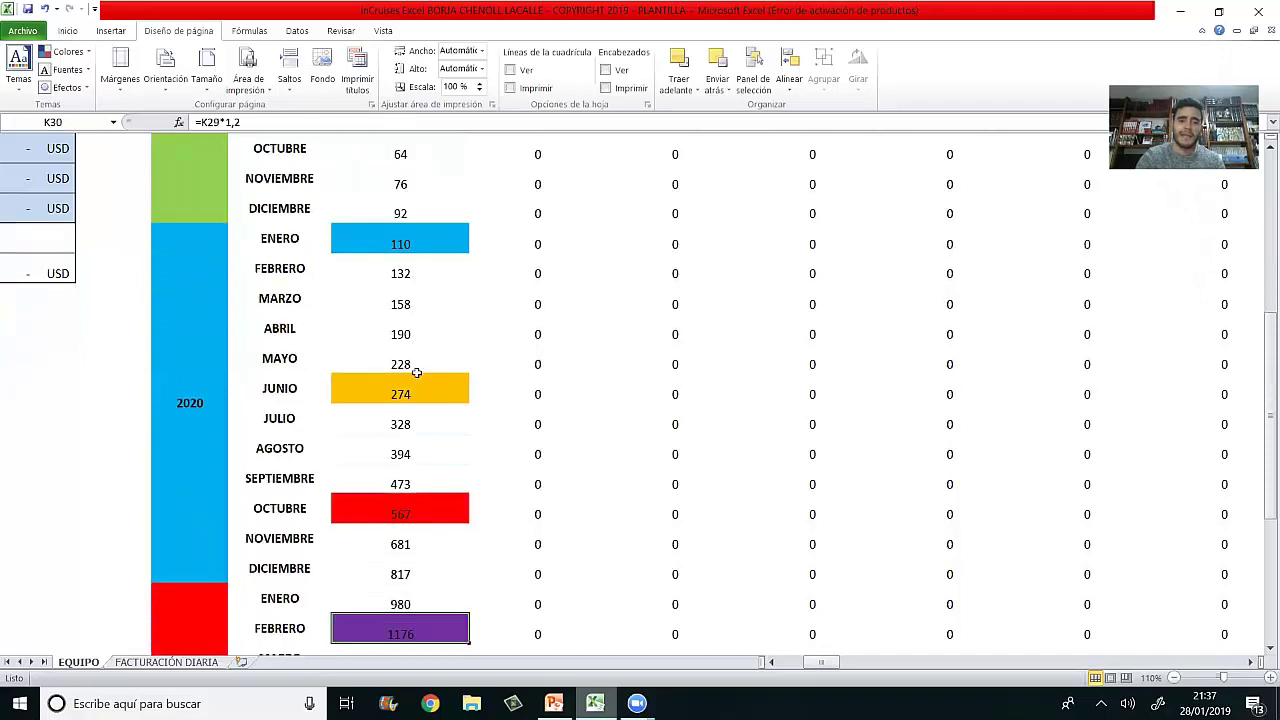
key(Up)
key(Up)
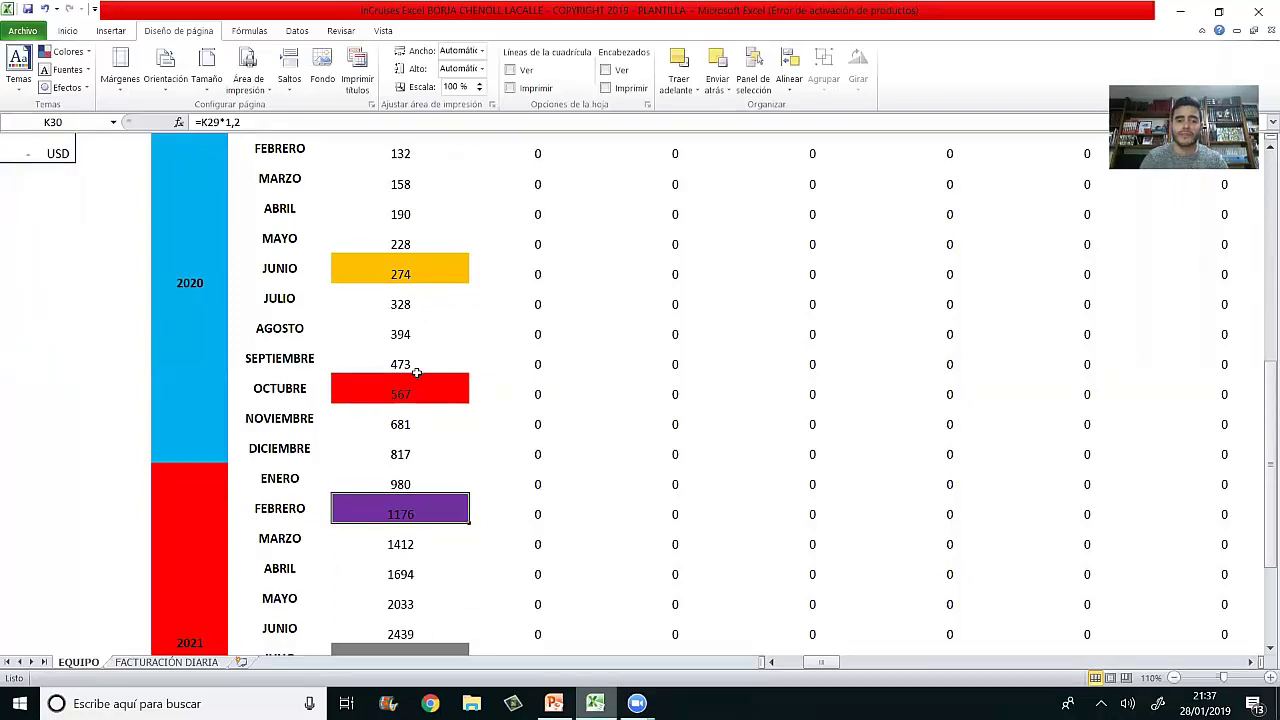
key(Down)
key(Down)
key(Down)
key(Down)
key(Down)
key(Down)
key(Down)
key(Down)
key(Down)
key(Down)
key(Down)
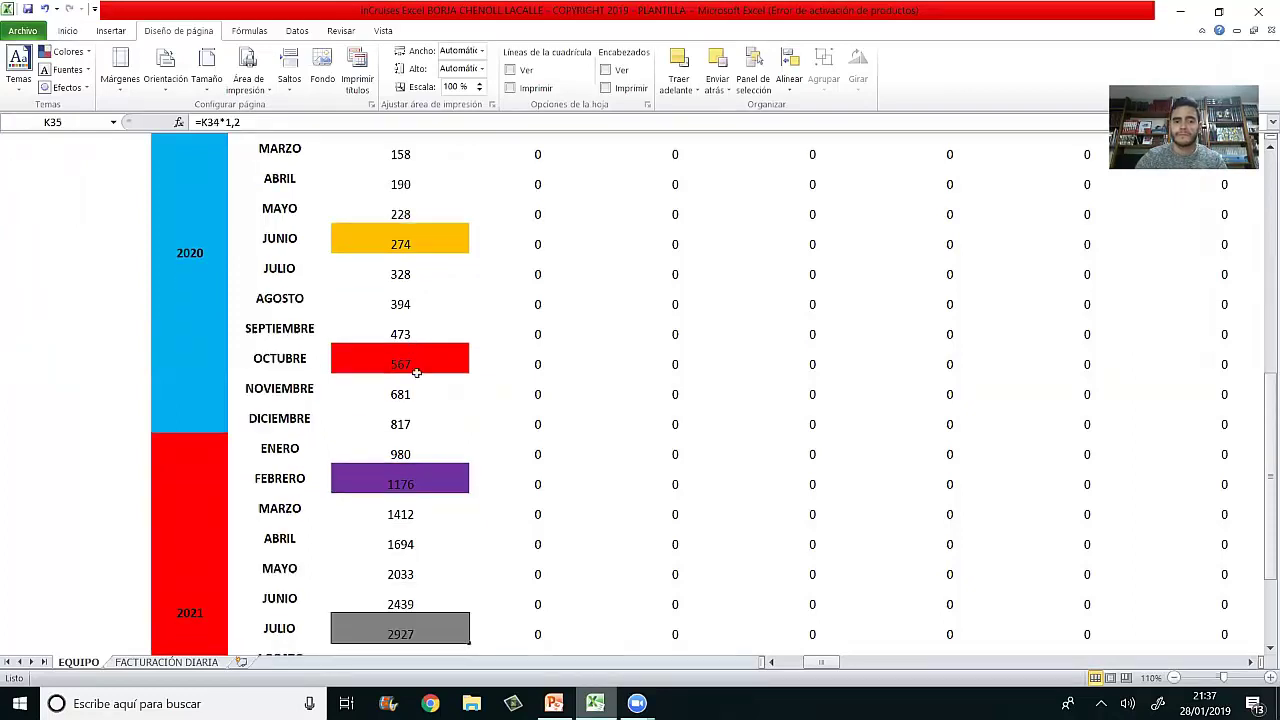
key(Up)
key(Up)
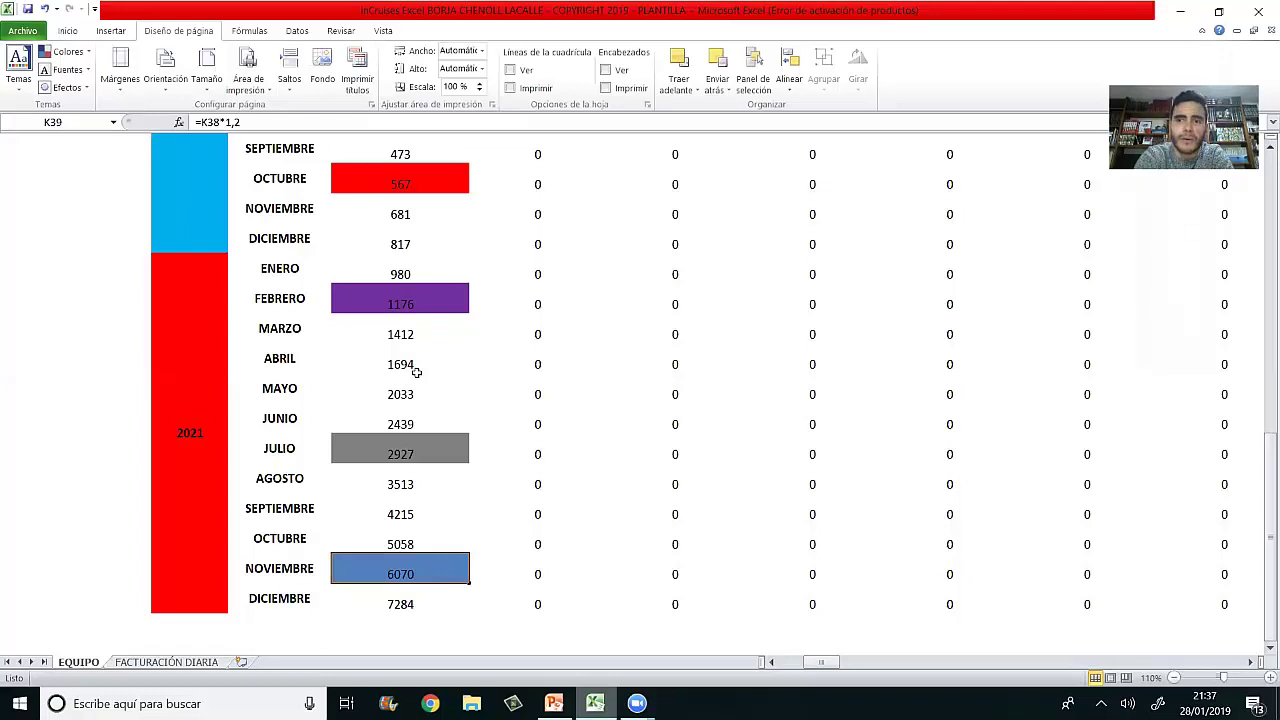
Review Socio 1's projection backwards from November 2021 to the December 2018 starting value
key(Up)
key(Up)
key(Up)
key(Up)
key(Up)
key(Up)
key(Up)
key(Up)
key(Up)
key(Up)
key(Up)
key(Up)
key(Up)
key(Up)
key(Up)
key(Up)
key(Up)
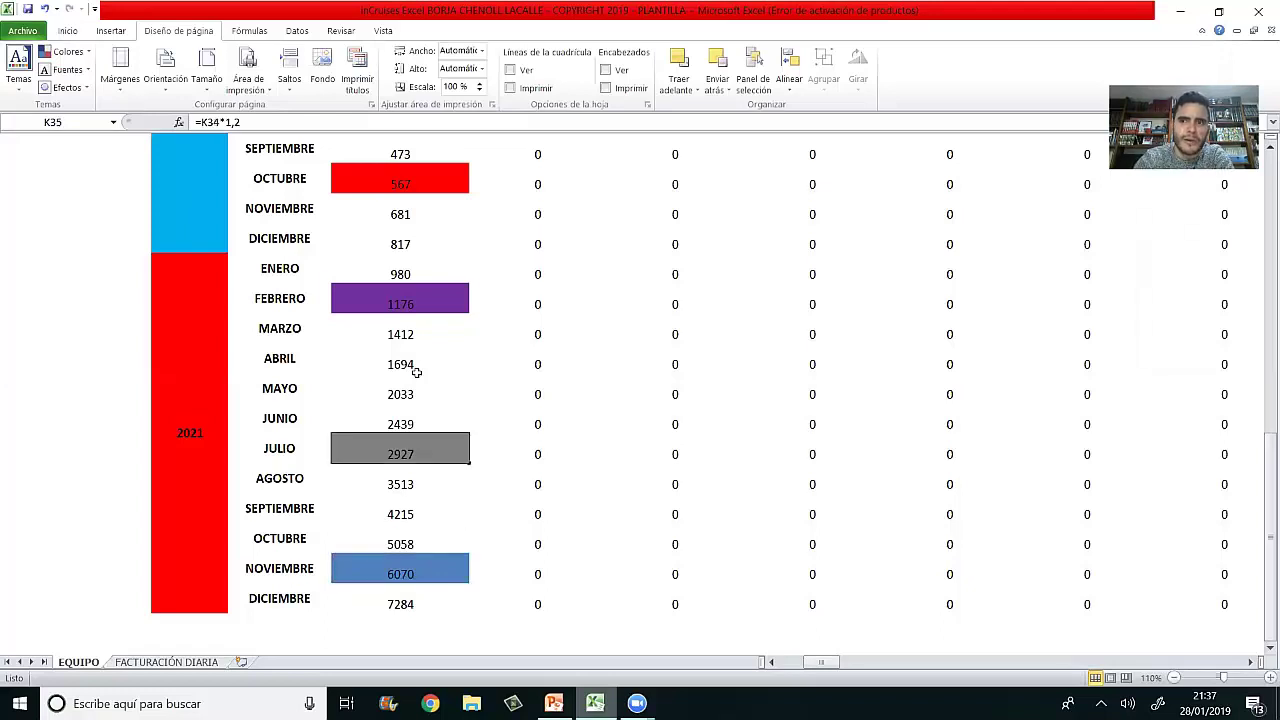
key(Up)
key(Up)
key(Up)
key(Up)
key(Up)
key(Up)
key(Up)
key(Up)
key(Up)
key(Up)
key(Up)
key(Up)
key(Up)
key(Up)
key(Up)
key(Up)
key(Up)
key(Up)
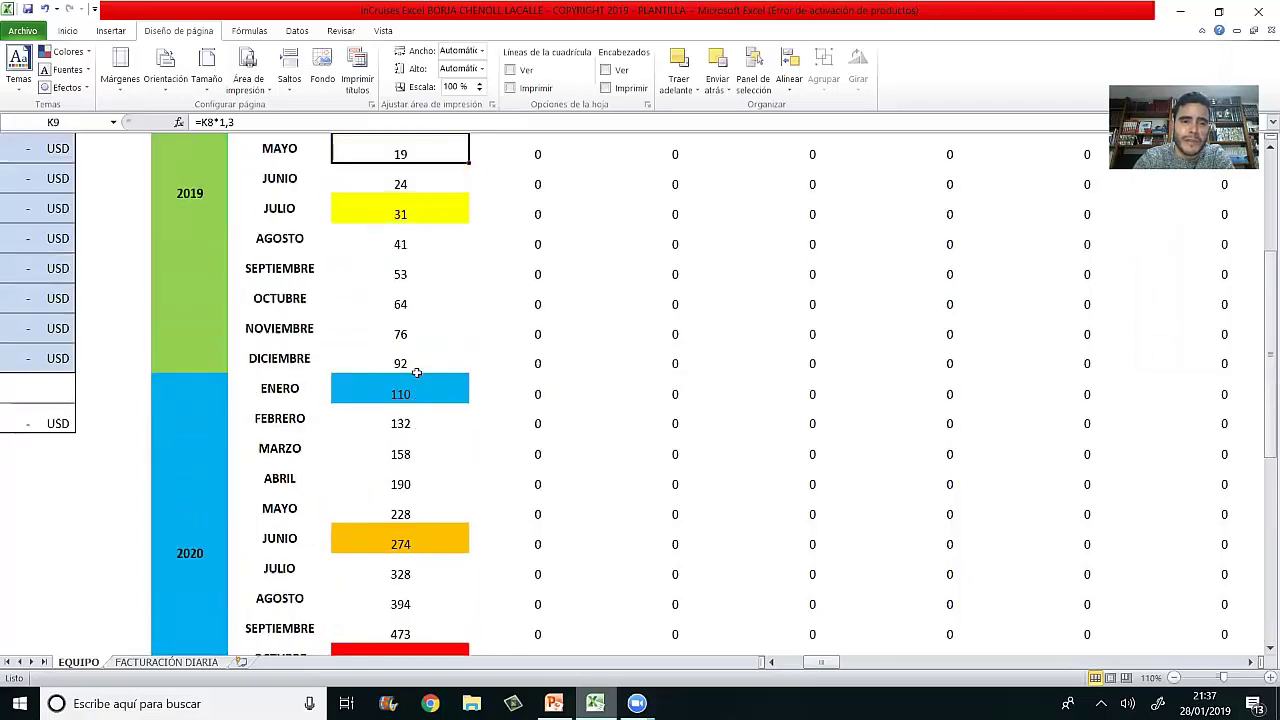
scroll(416, 372, up, 1)
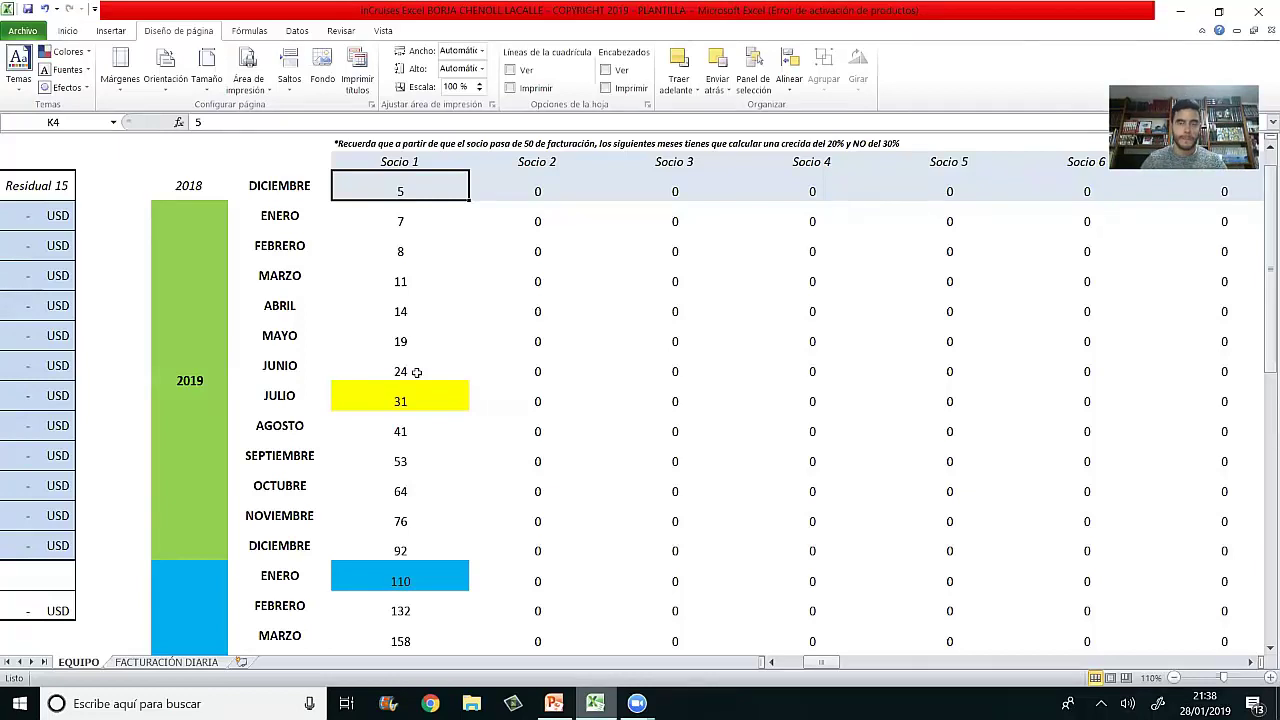
Try actual billing values of 10 for January 2019 and 20 for February 2019 in the Socio 1 column
key(Down)
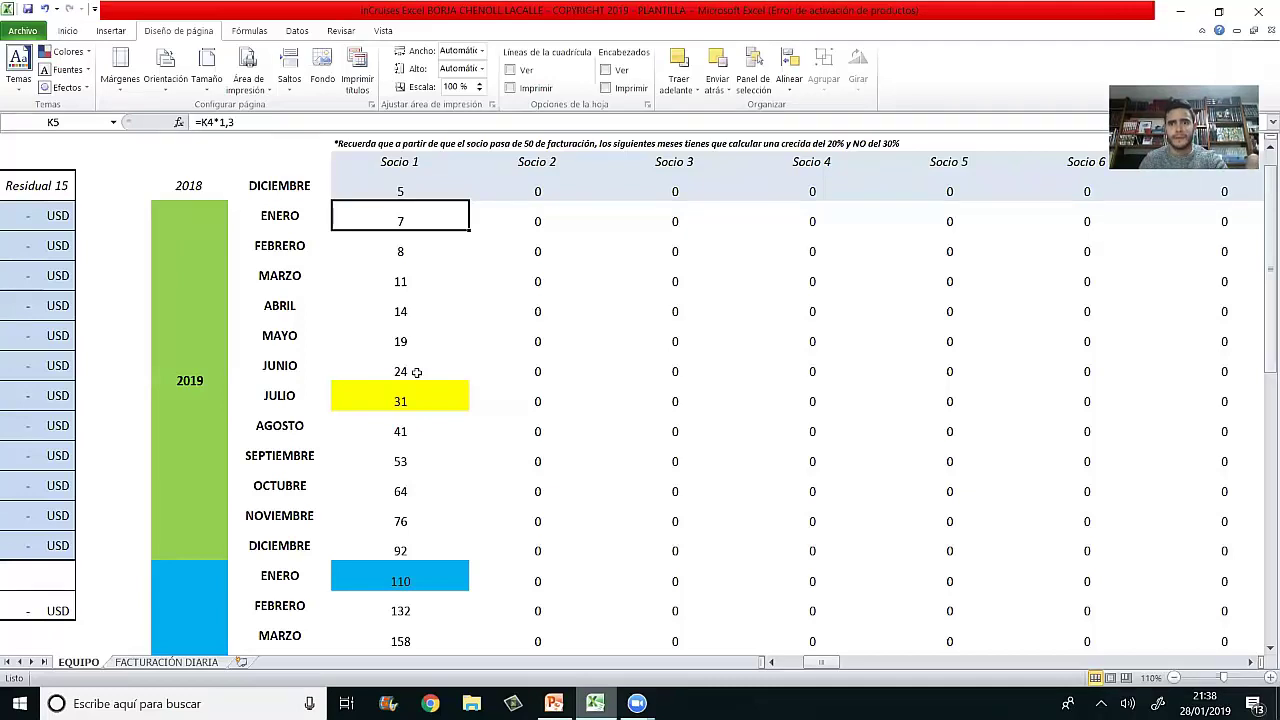
text(10)
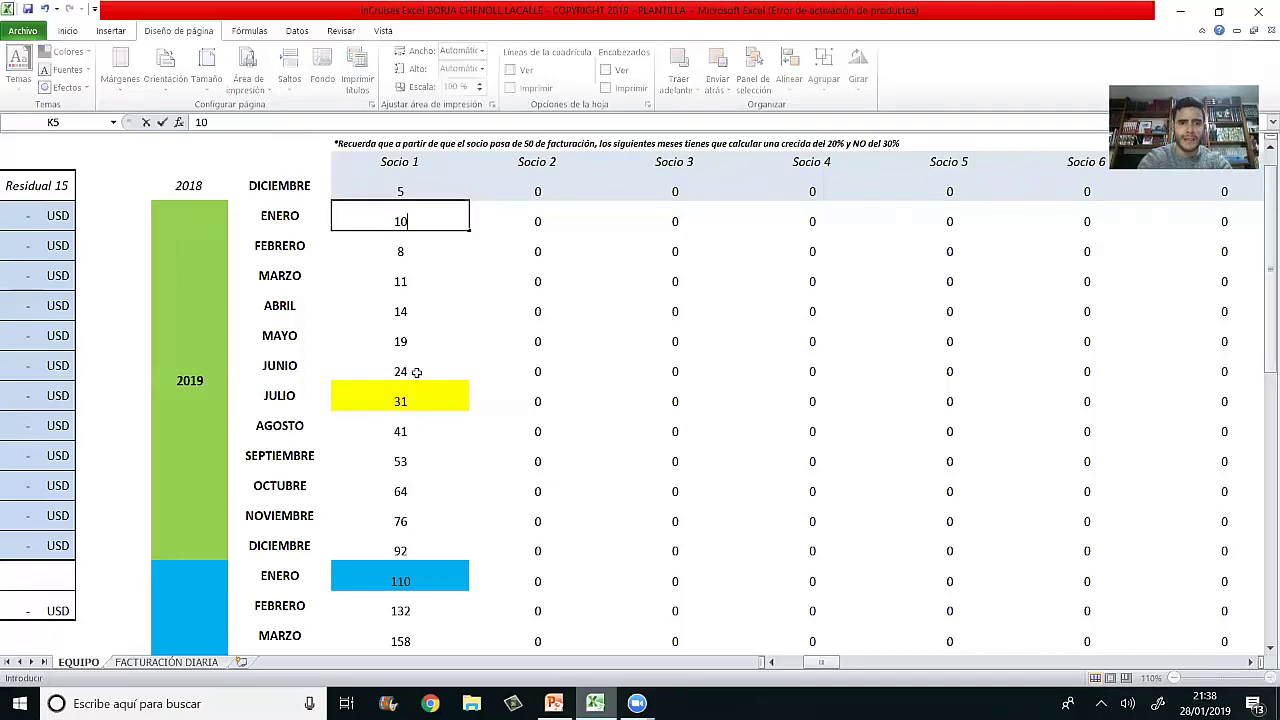
key(Return)
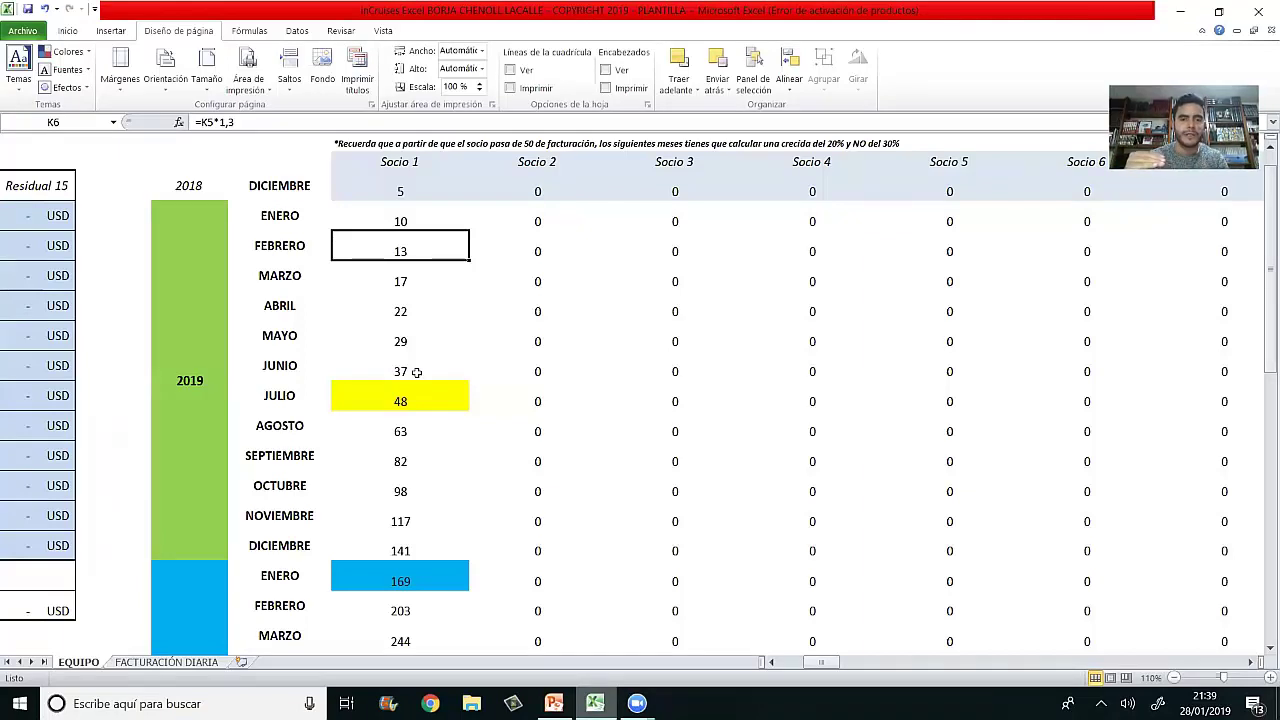
text(20)
key(Return)
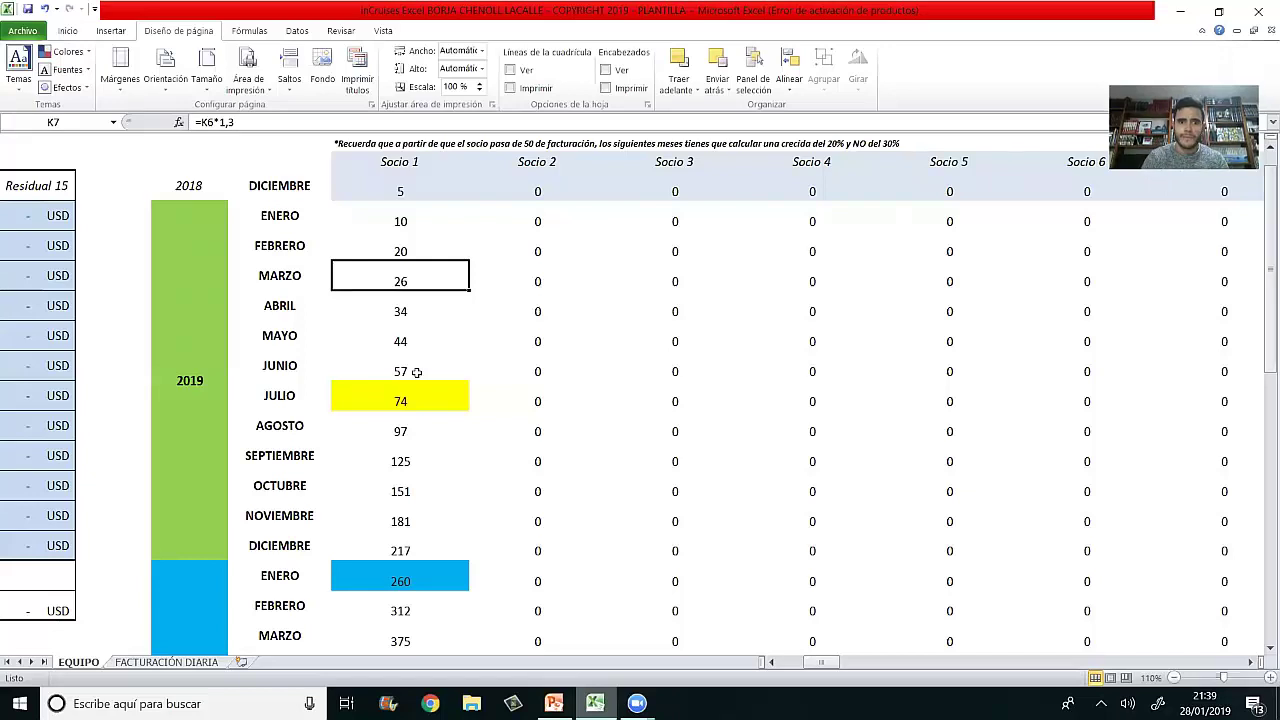
Try a 15% growth rate for Socio 1's April 2019 cell with the formula =K7*1,15
key(Down)
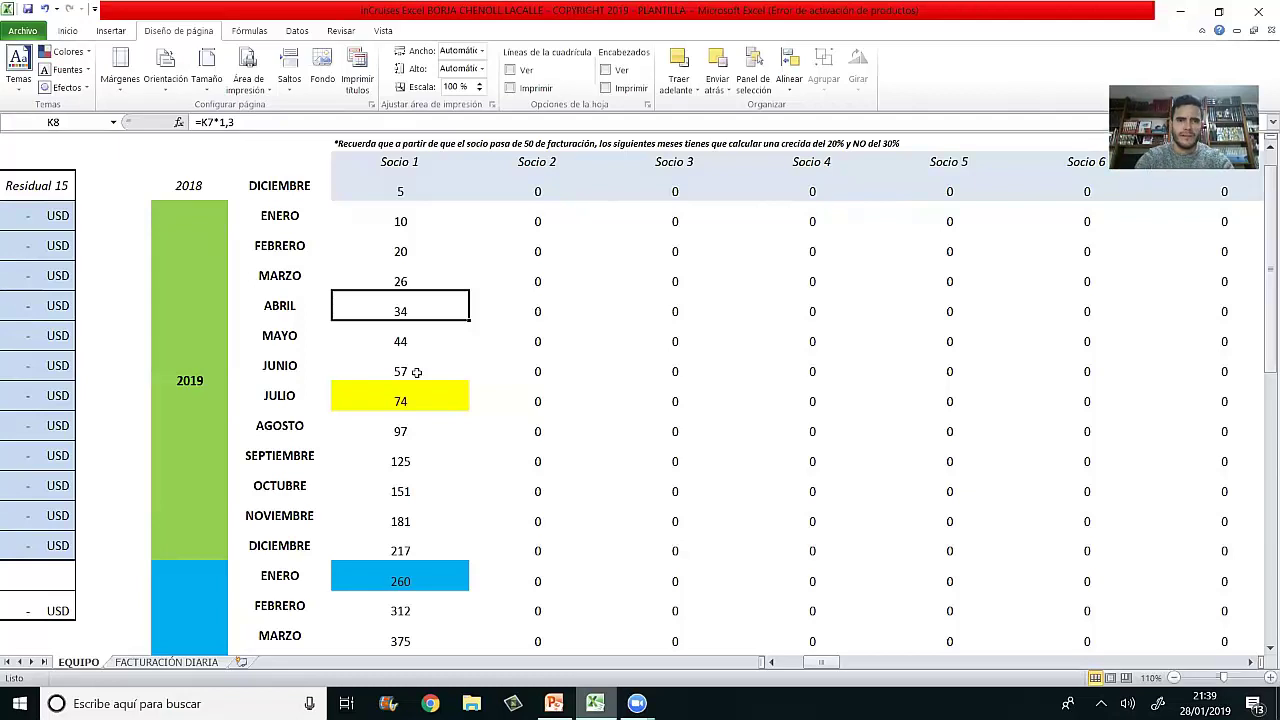
text(=K7*1,15)
key(Return)
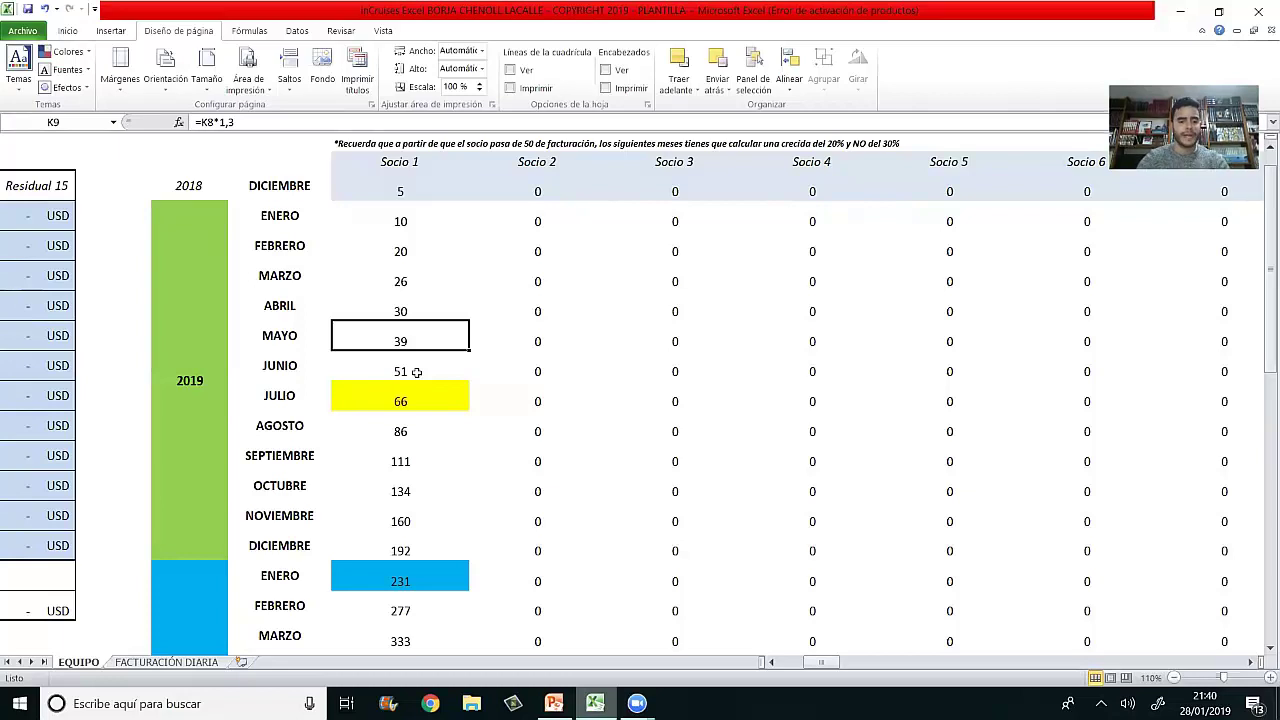
Undo the trial January, February and April 2019 entries in the Socio 1 column
key(ctrl+z)
key(ctrl+z)
key(ctrl+z)
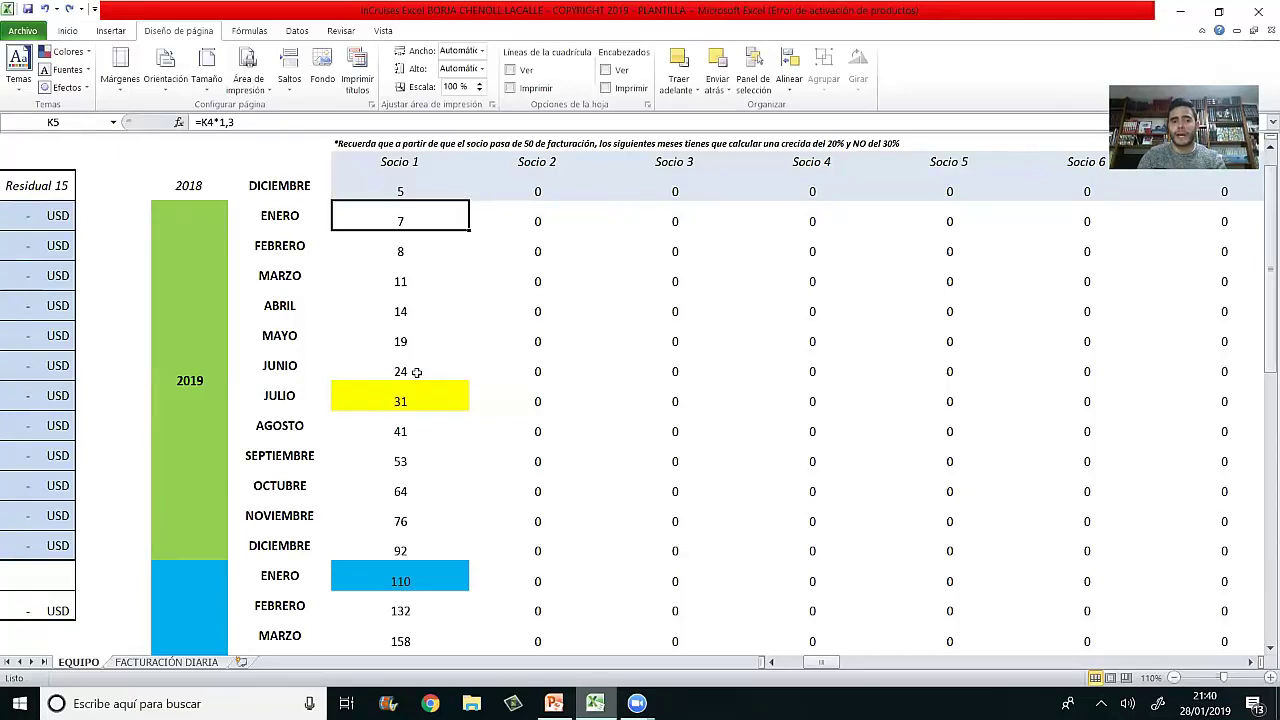
Examine Socio 1's projection from January 2019 into 2020, going down and back up through the highlighted months
key(Down)
key(Down)
key(Down)
key(Down)
key(Down)
key(Down)
key(Down)
key(Down)
key(Down)
key(Down)
key(Down)
key(Down)
key(Down)
key(Down)
key(Down)
key(Down)
key(Down)
key(Down)
key(Down)
key(Down)
key(Up)
key(Up)
key(Up)
key(Up)
key(Up)
key(Up)
key(Up)
key(Up)
key(Up)
key(Up)
key(Up)
key(Up)
key(Up)
key(Up)
key(Up)
key(Up)
key(Up)
key(Up)
key(Up)
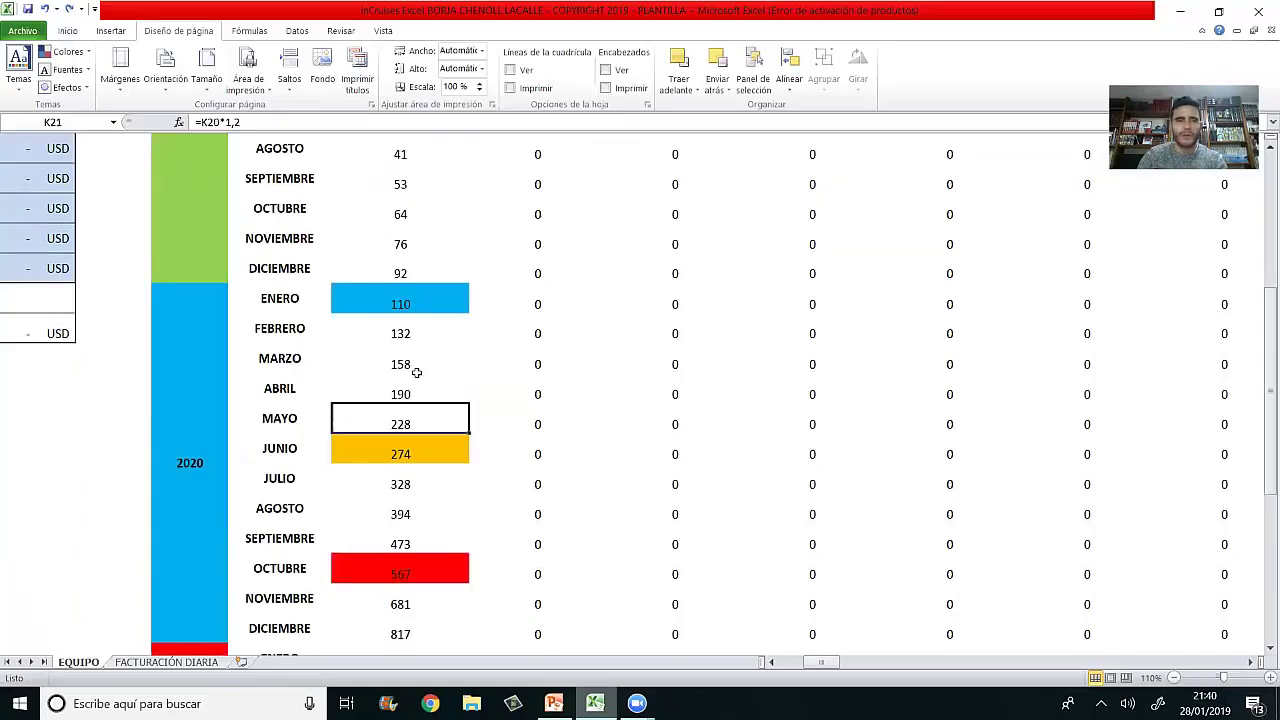
Review Socio 1's projection backwards from mid-2020 to the head of the column above the growth-rate note
key(Down)
key(Down)
key(Up)
key(Up)
key(Up)
key(Up)
key(Up)
key(Up)
key(Up)
key(Up)
key(Up)
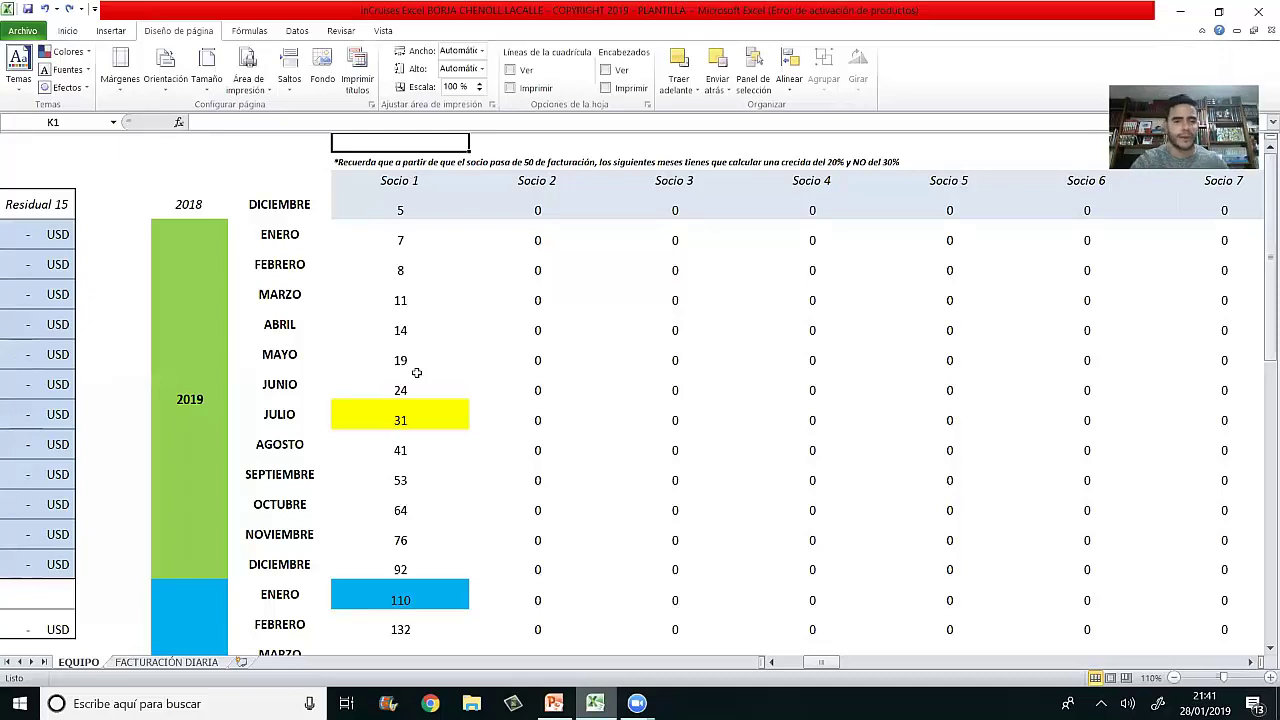
Inspect the growth formulas in Socio 1's September and October 2019 cells to compare the rates they apply
key(Down)
key(Down)
key(Down)
key(Down)
key(Down)
key(Down)
key(Down)
key(Down)
key(Down)
key(Down)
key(Down)
key(Down)
key(Down)
key(Down)
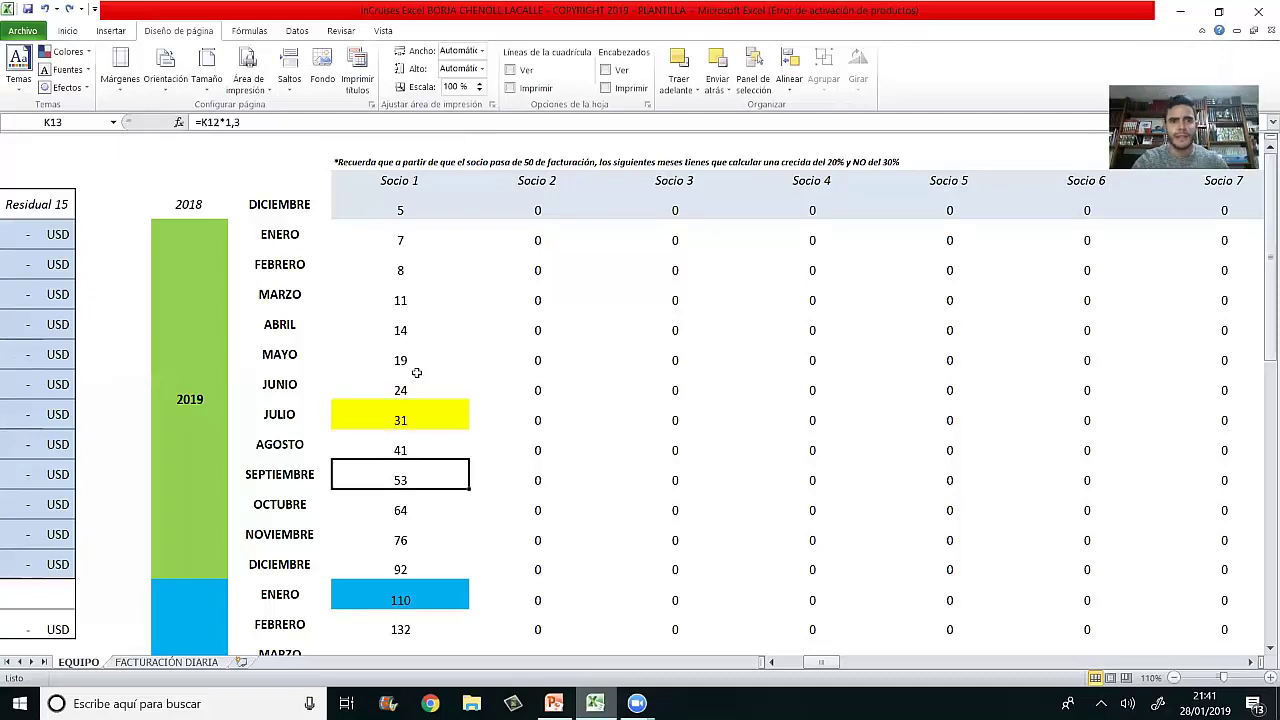
key(Up)
key(Up)
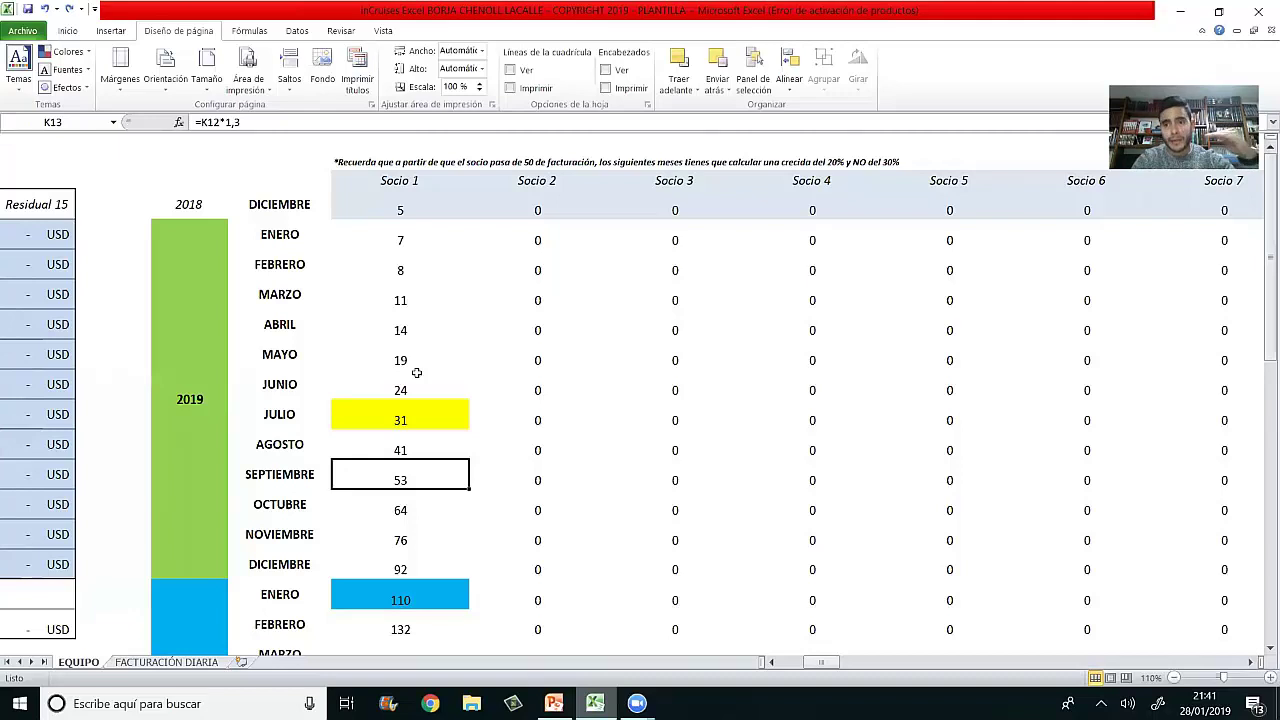
key(Down)
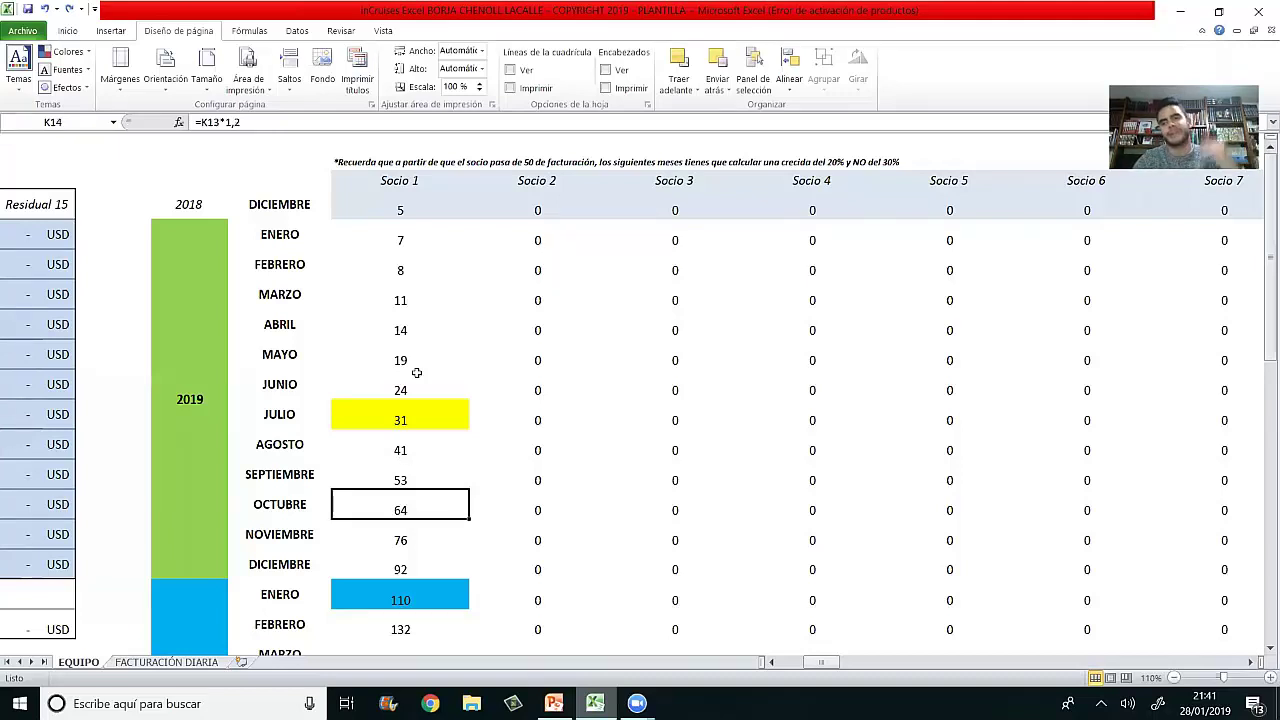
key(Up)
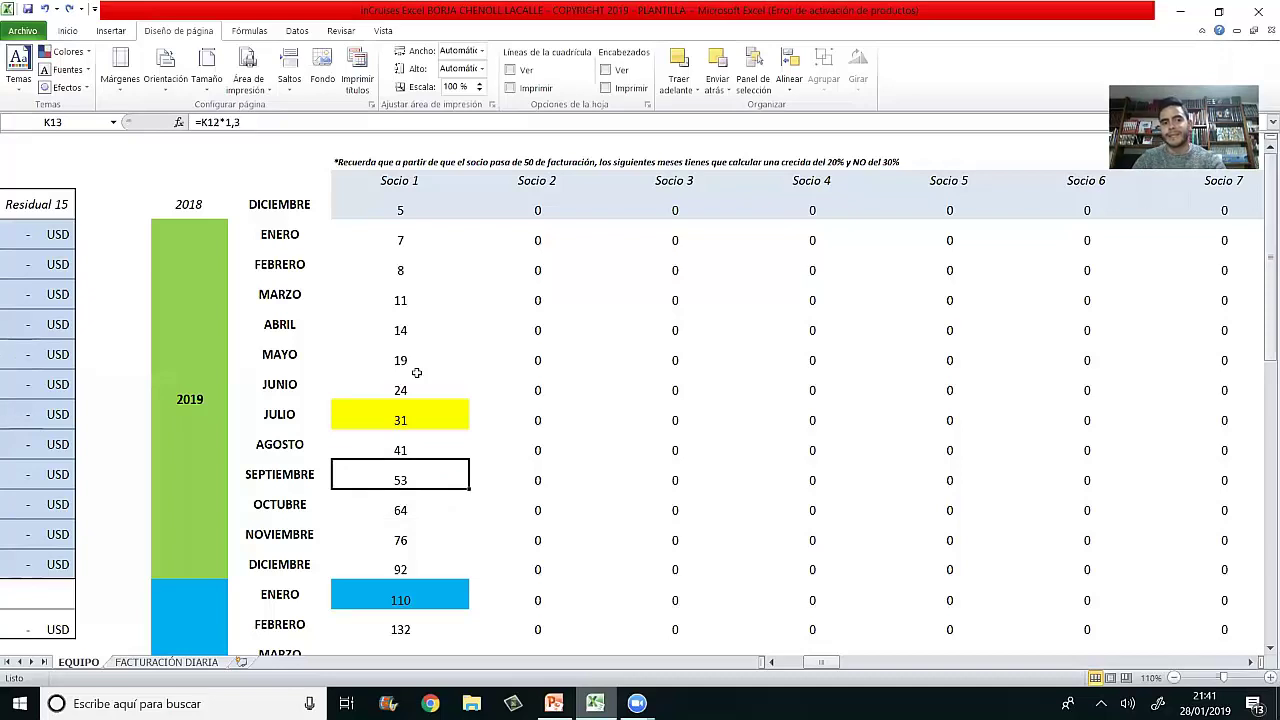
double_click(404, 477)
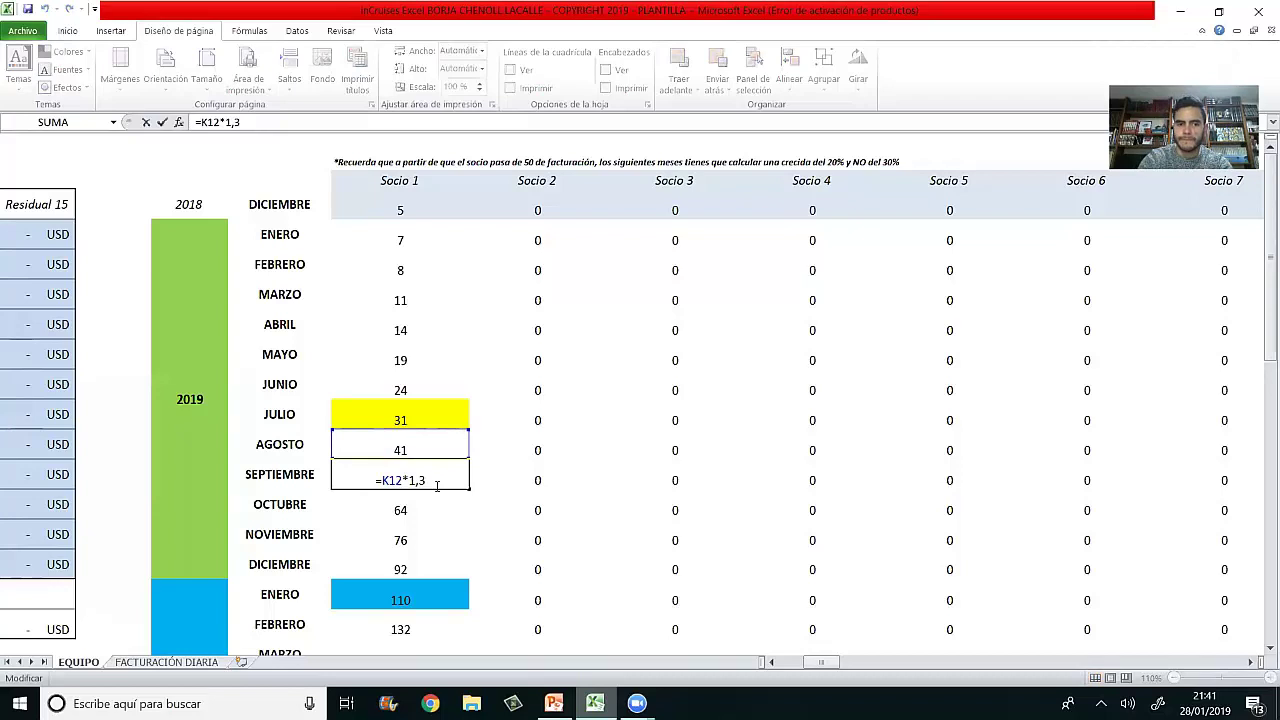
key(Return)
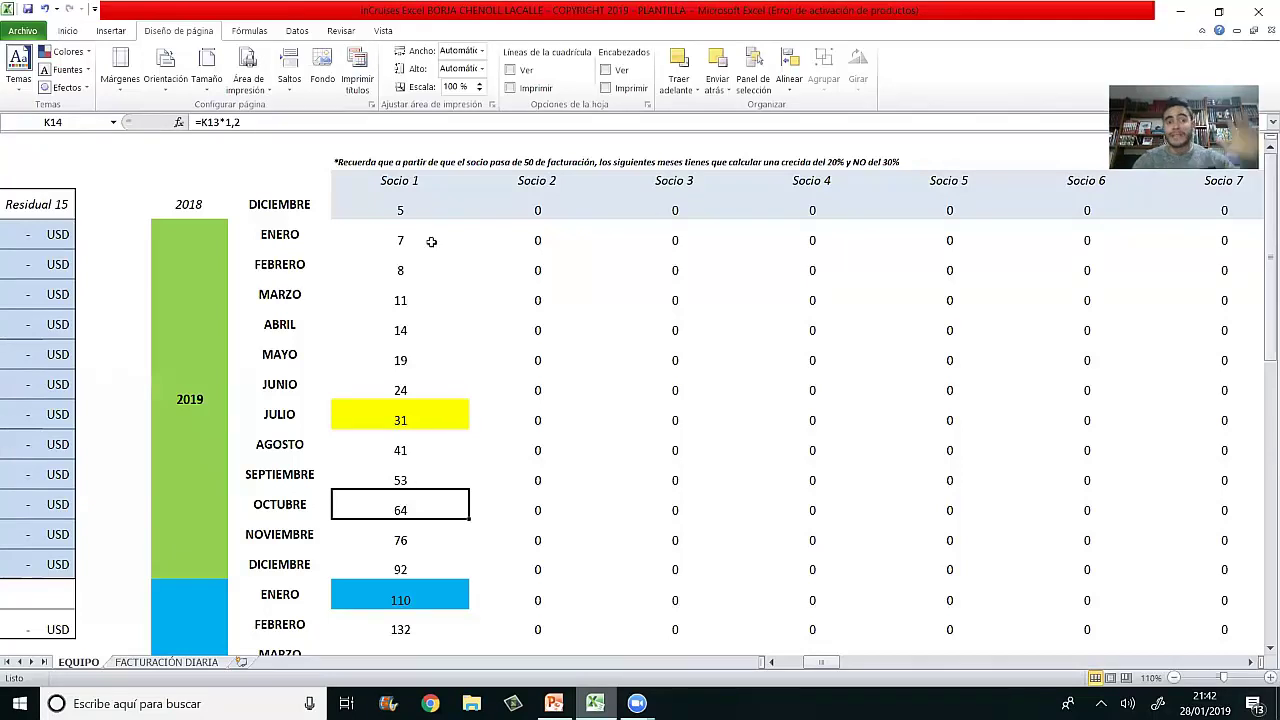
Examine Socio 1's values as selected ranges, first December 2018 to June 2019, then December 2019 to March 2021
drag(408, 210, 407, 391)
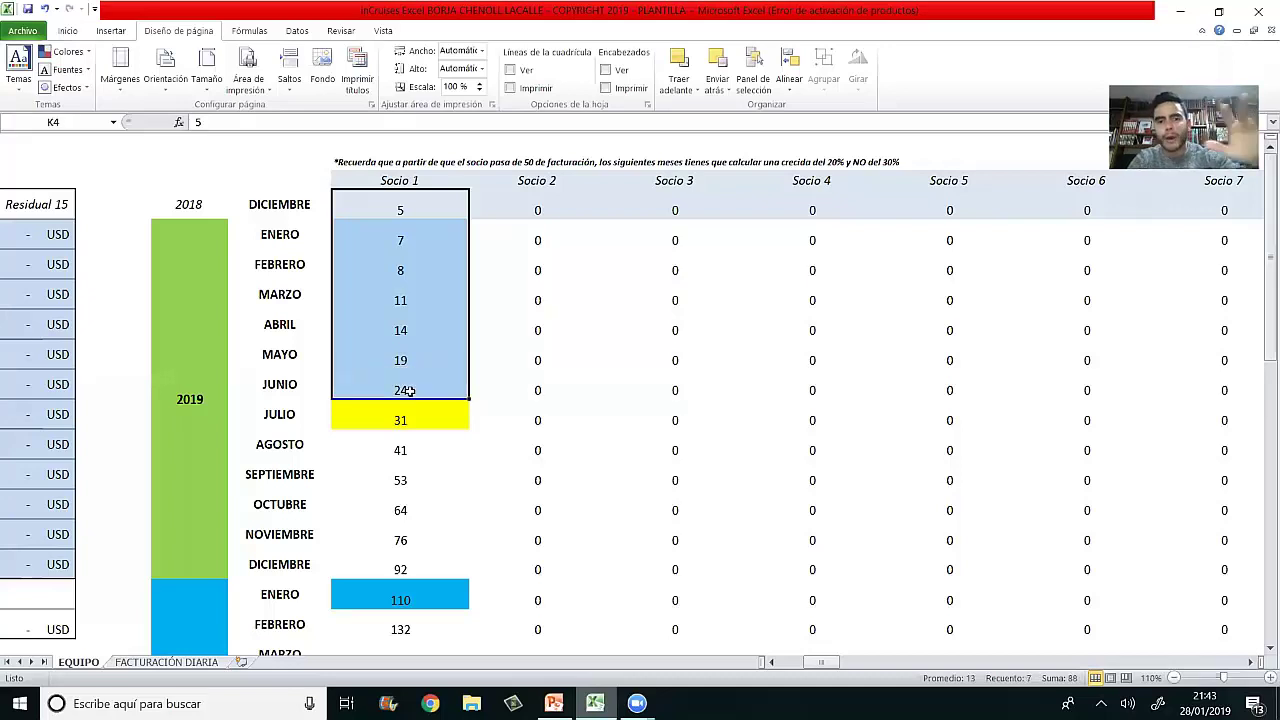
mouse_move(405, 569)
mouse_down()
mouse_move(405, 645)
mouse_move(423, 586)
mouse_move(413, 568)
mouse_up()
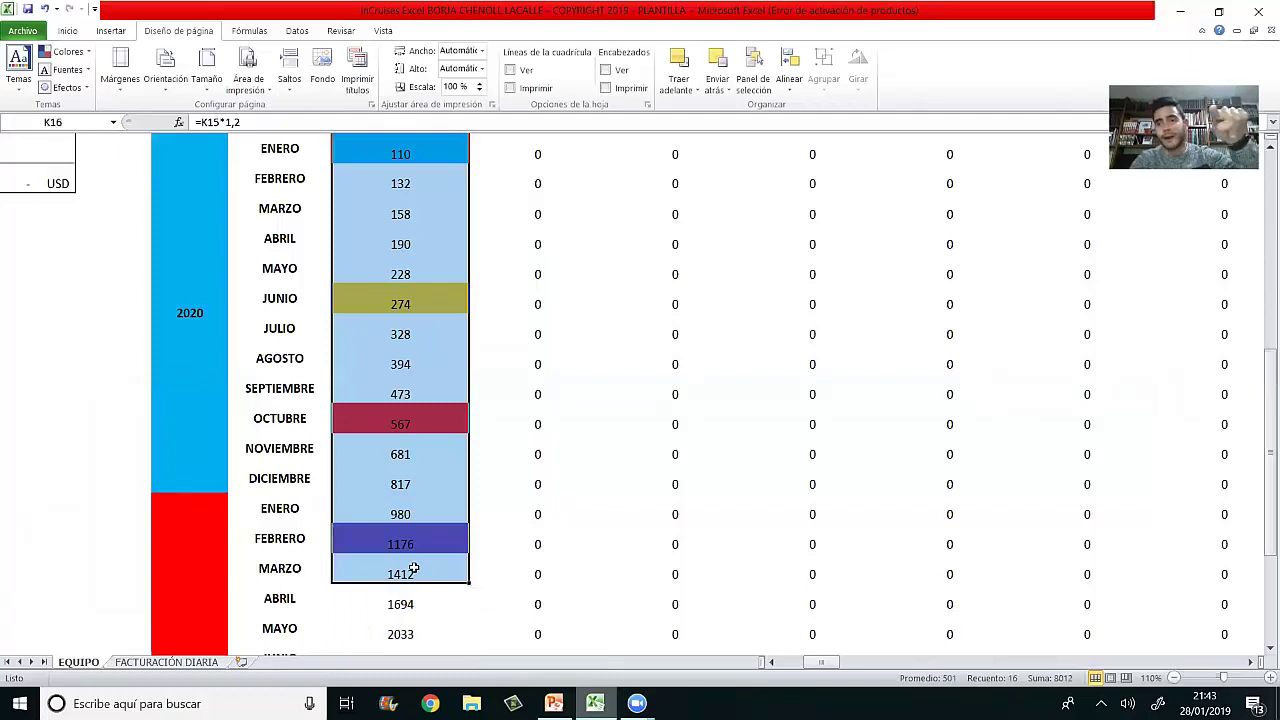
key(ctrl+Home)
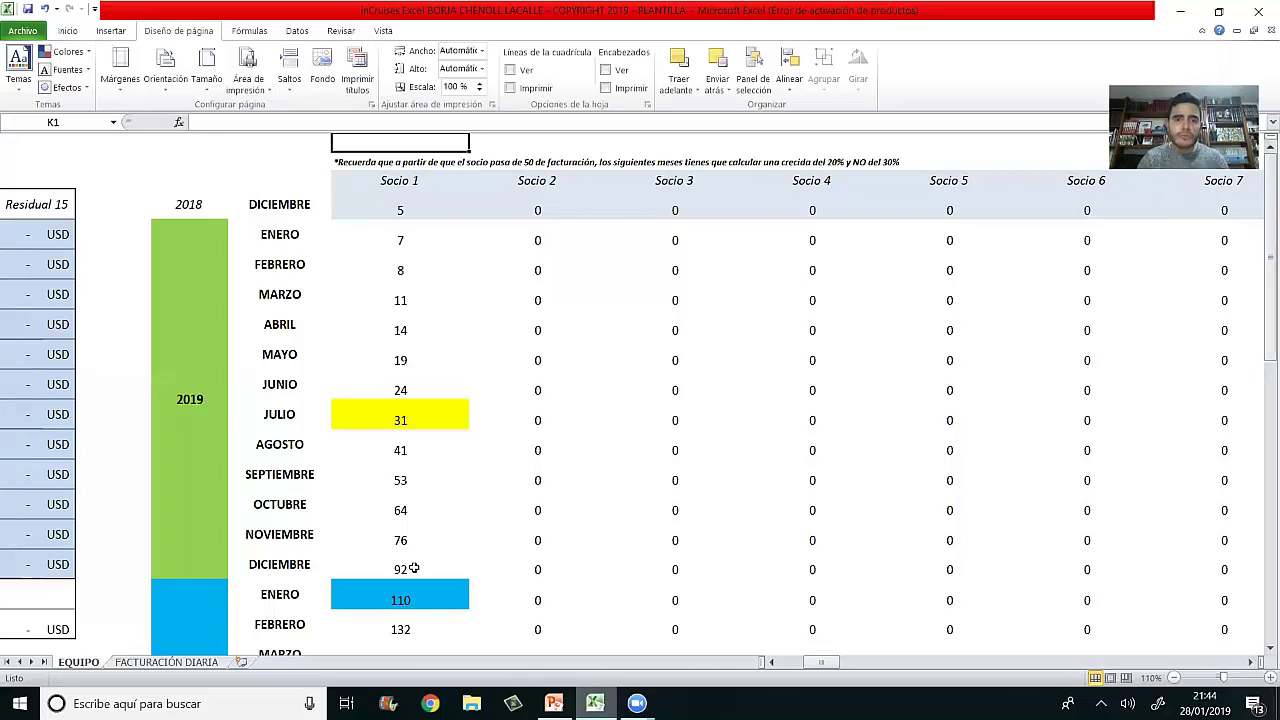
Check the December 2018 starting cells of Socio 1 and Socio 2, and select Socio 1's values through December 2019
key(Down)
key(Down)
key(Down)
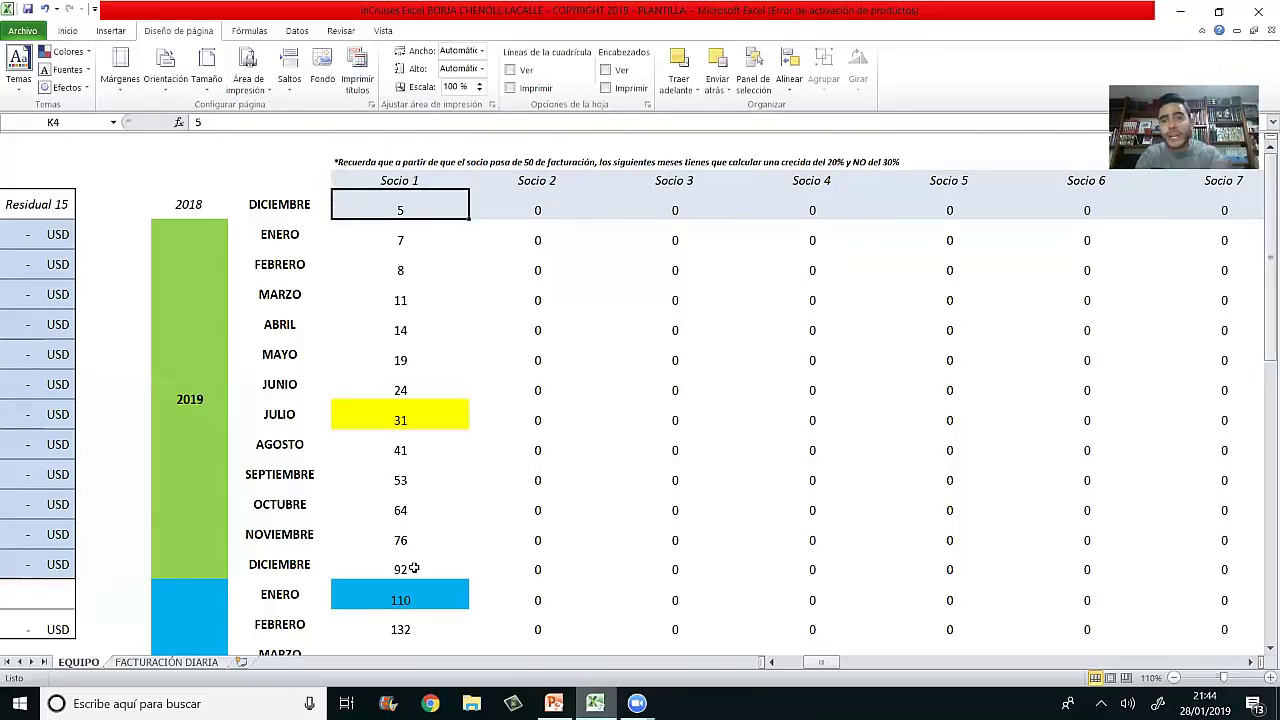
key(Right)
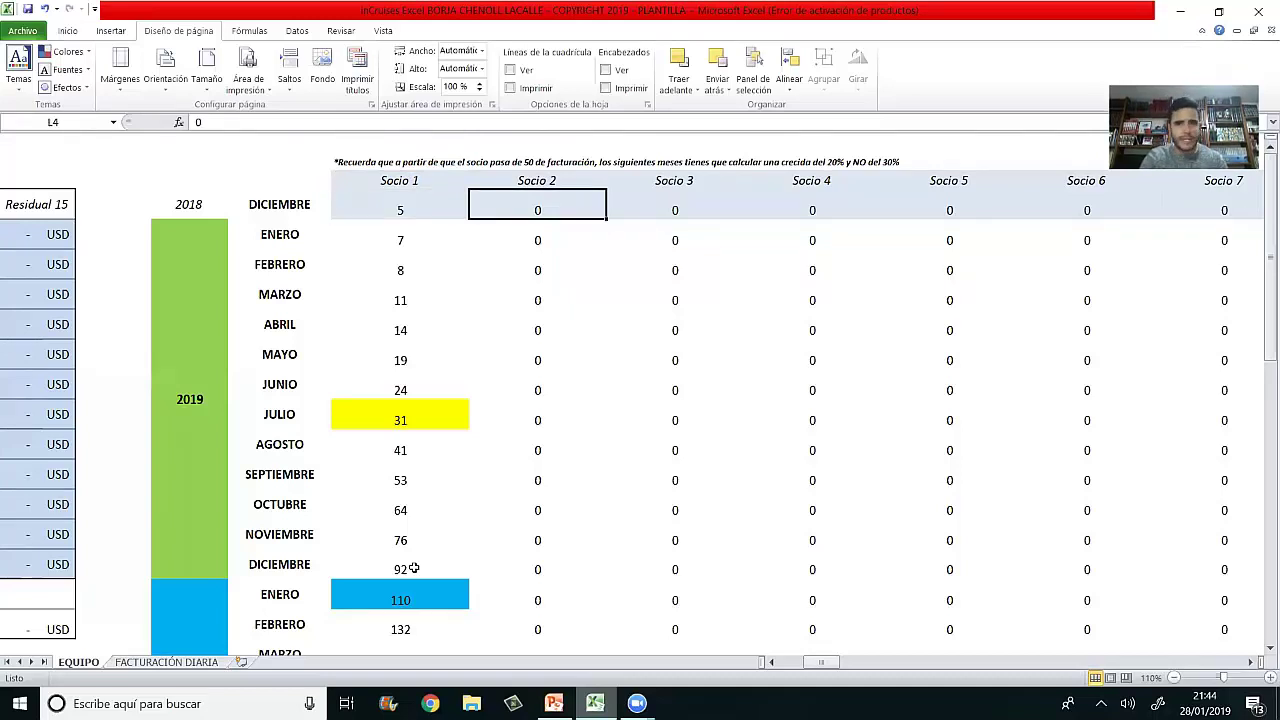
key(Left)
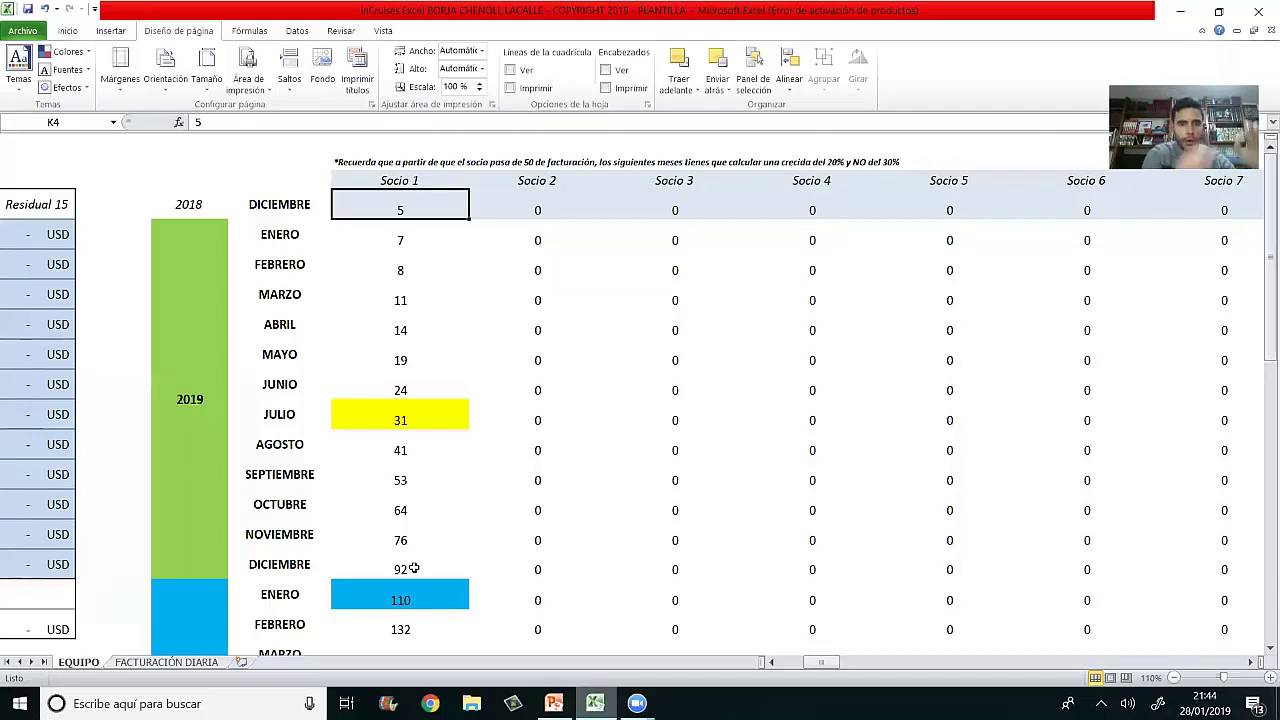
shift+click(413, 568)
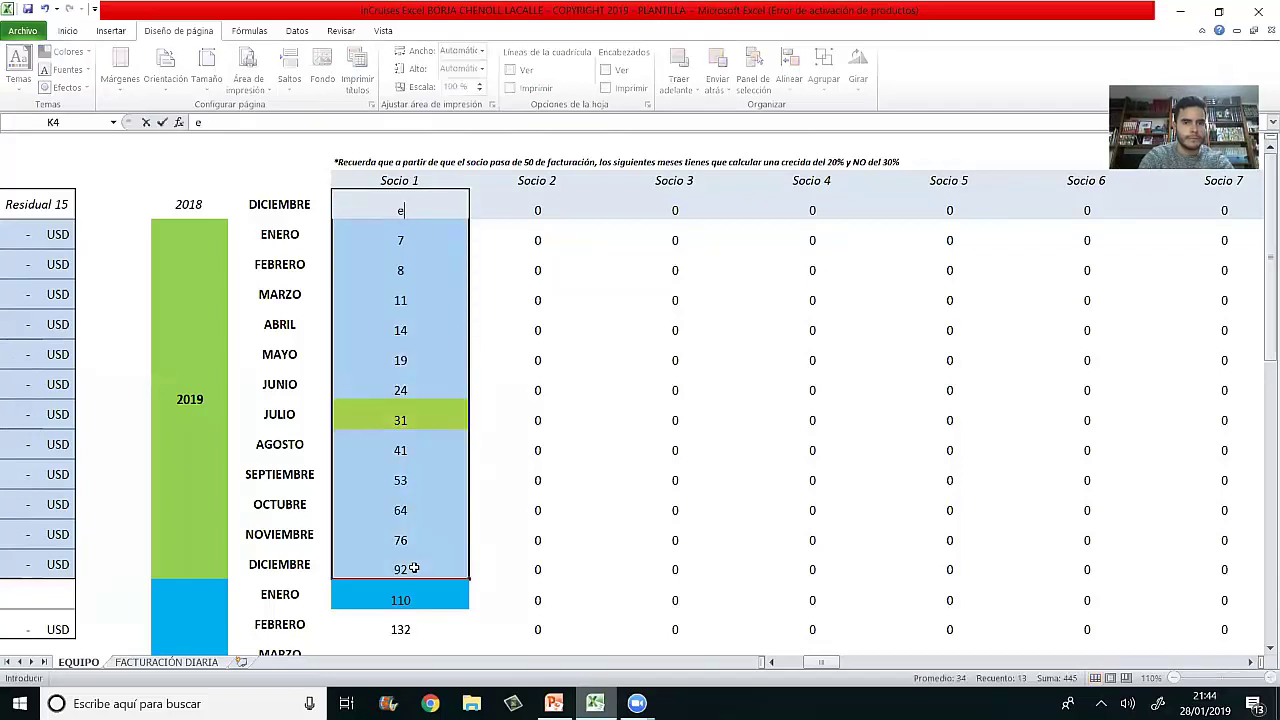
Replace the Socio 1 heading with the member's first name and set that column's December 2018 starting value to 36
click(430, 186)
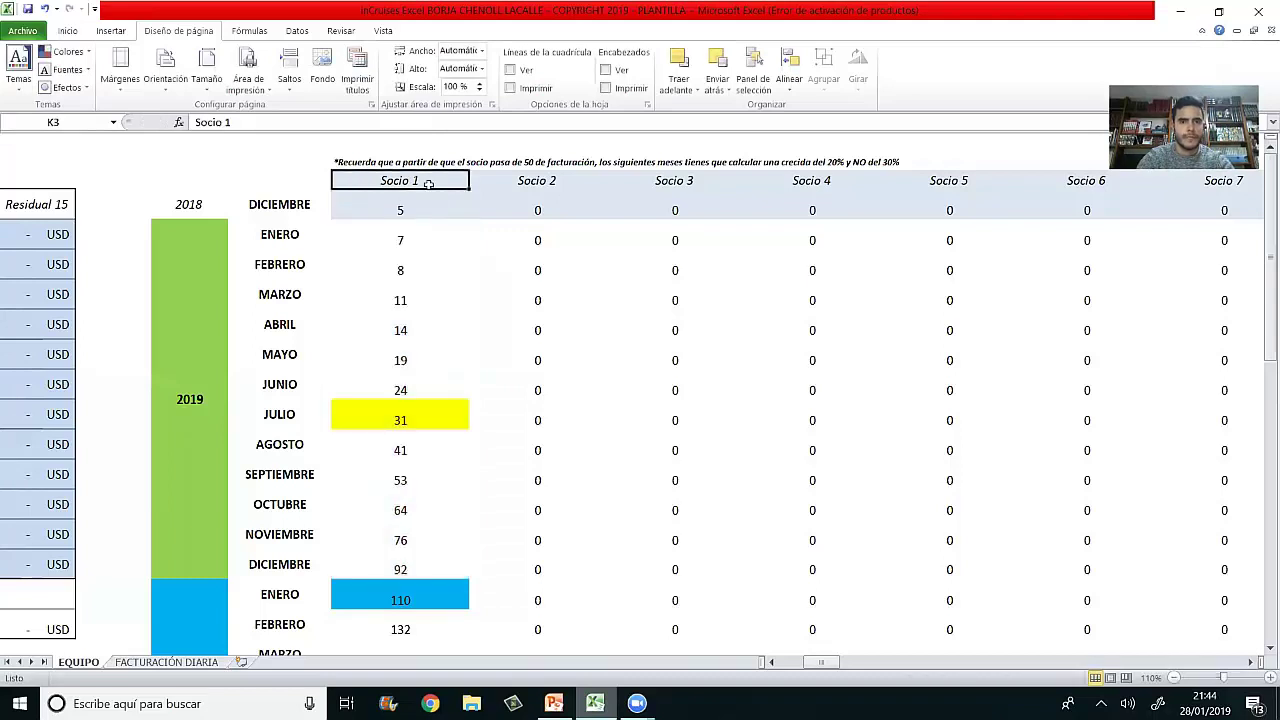
text(Pepito)
key(Return)
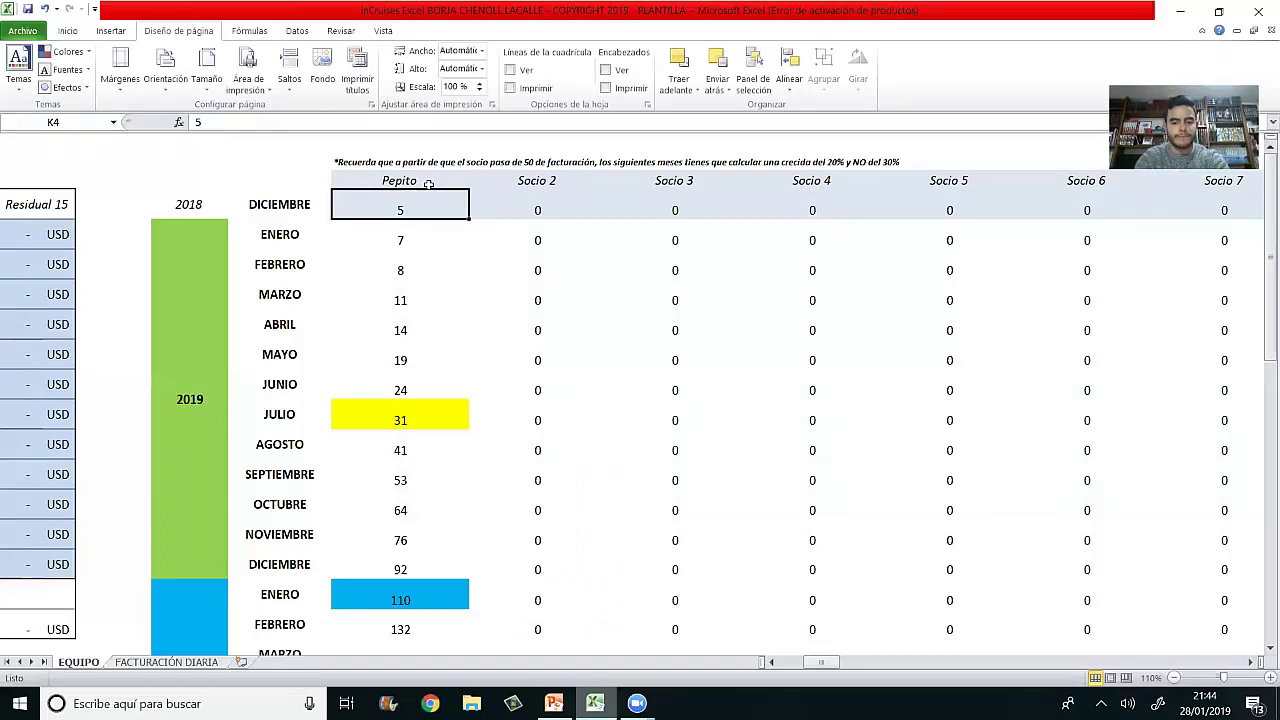
text(360)
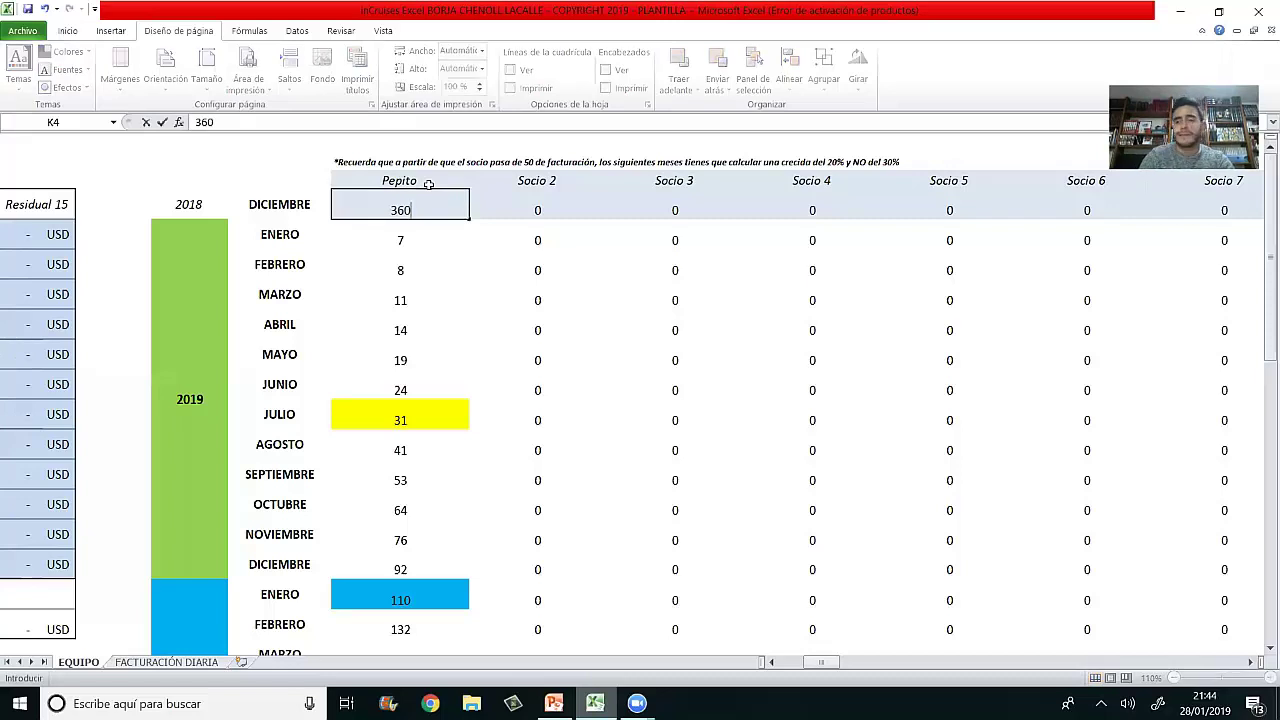
key(BackSpace)
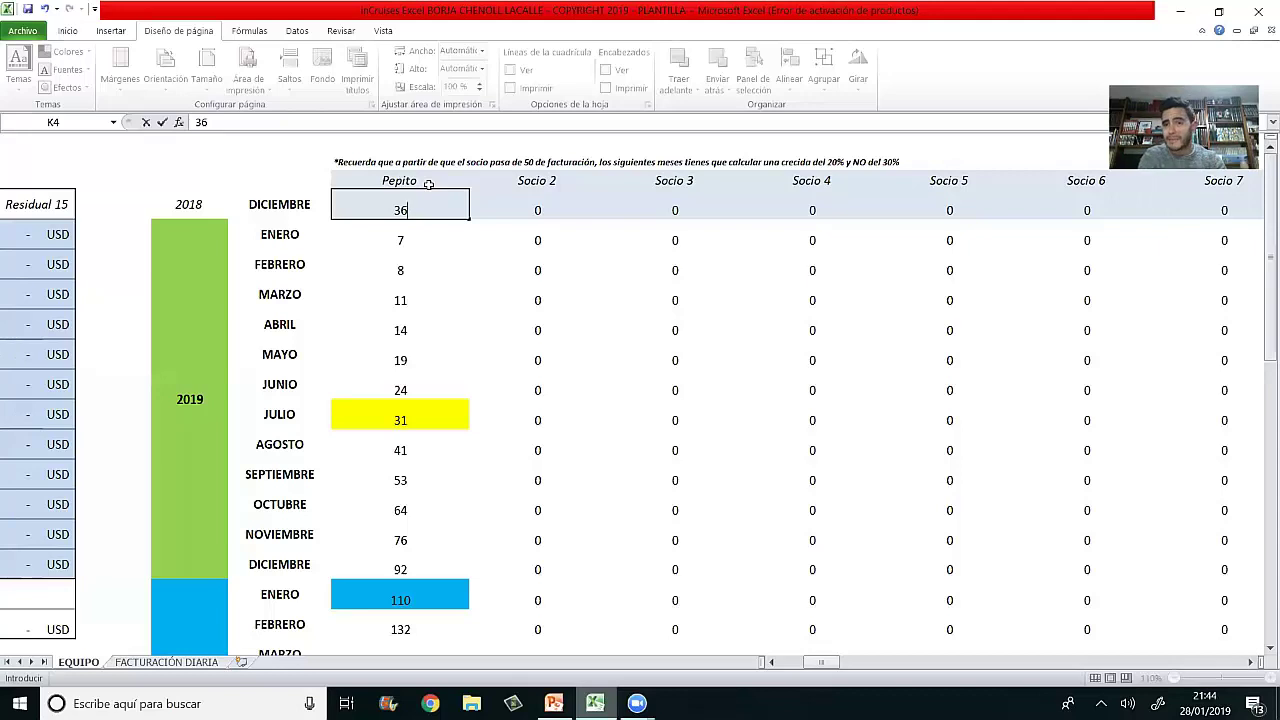
key(Return)
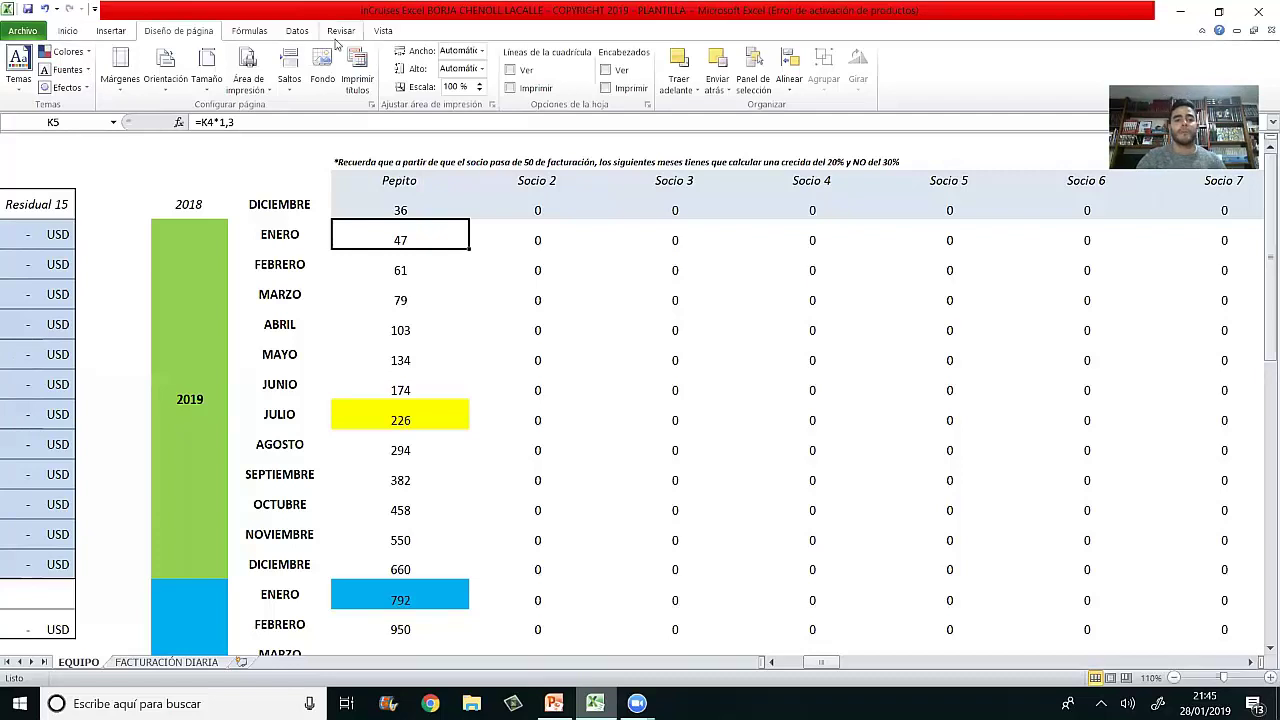
Examine the January 2019 Producción and Calificada cells for days 1 to 4 on the FACTURACIÓN DIARIA sheet
click(529, 210)
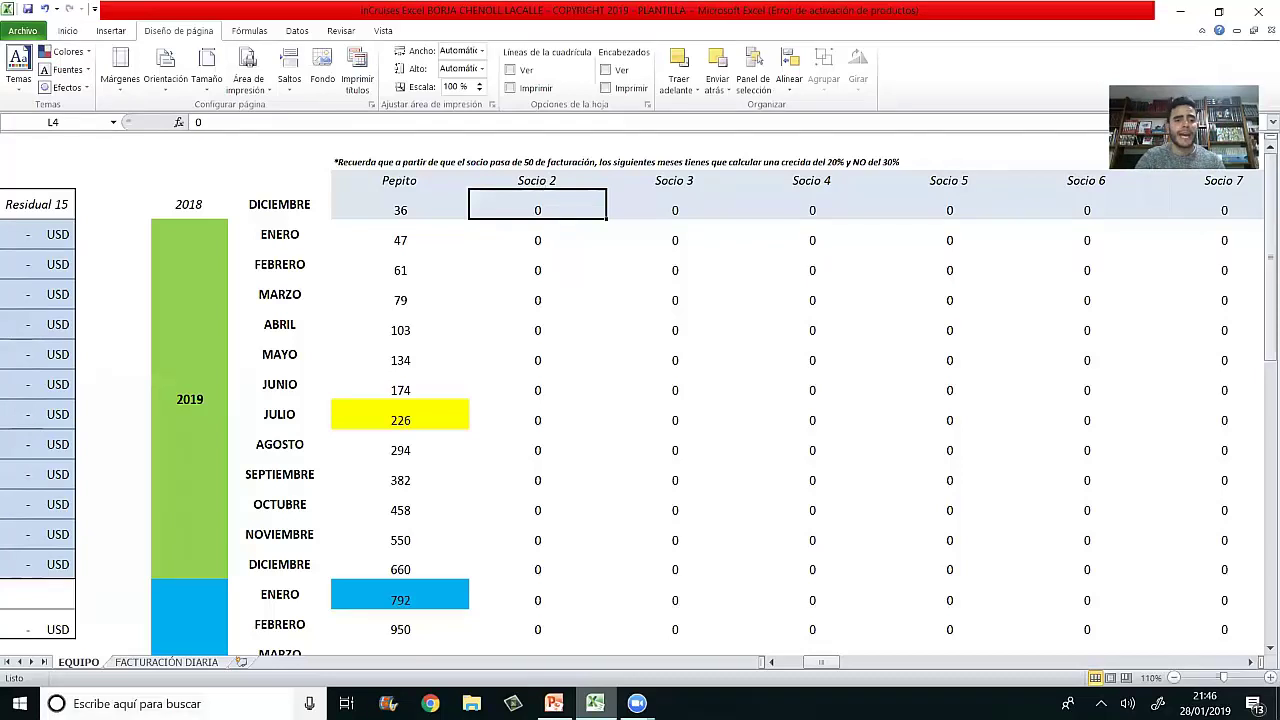
click(153, 664)
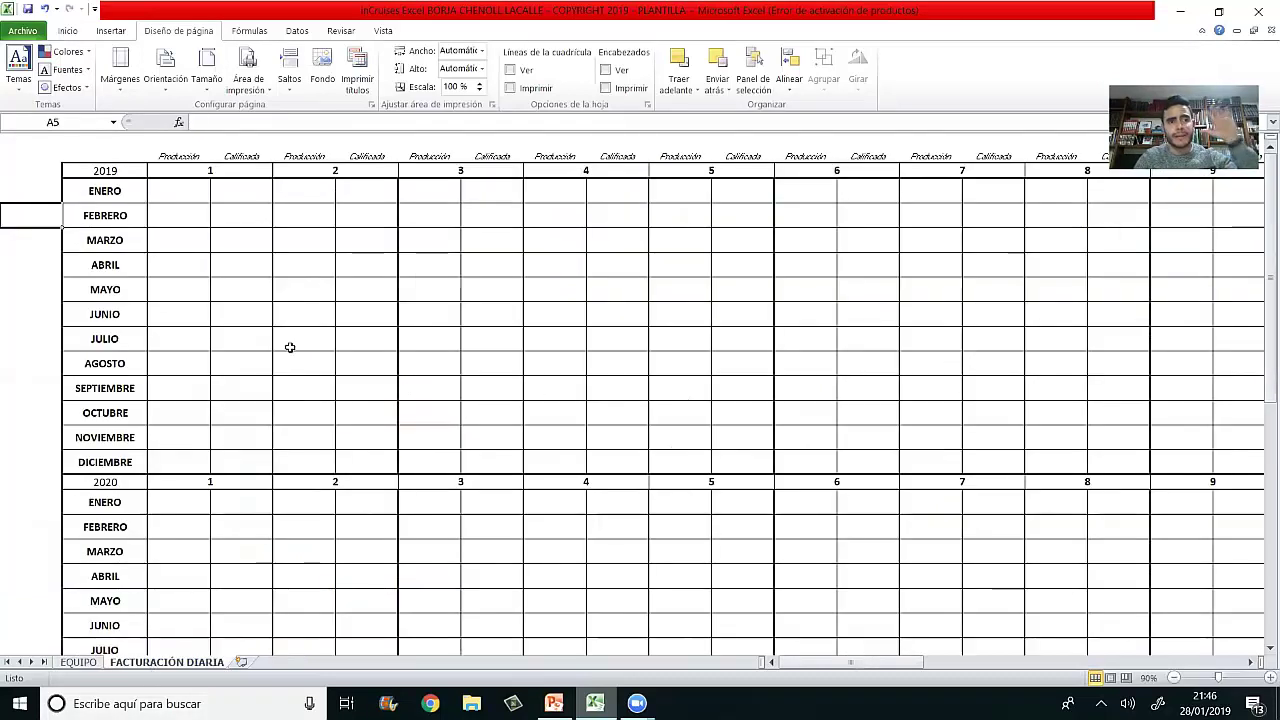
click(187, 191)
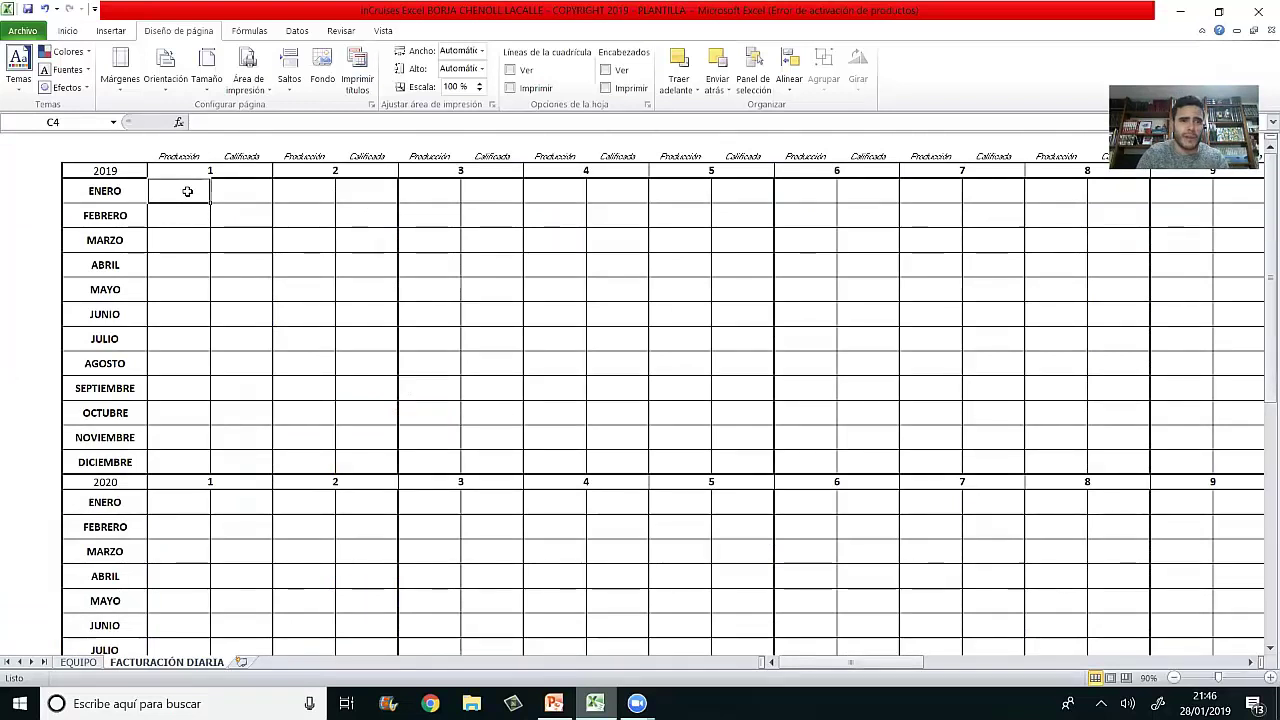
key(Tab)
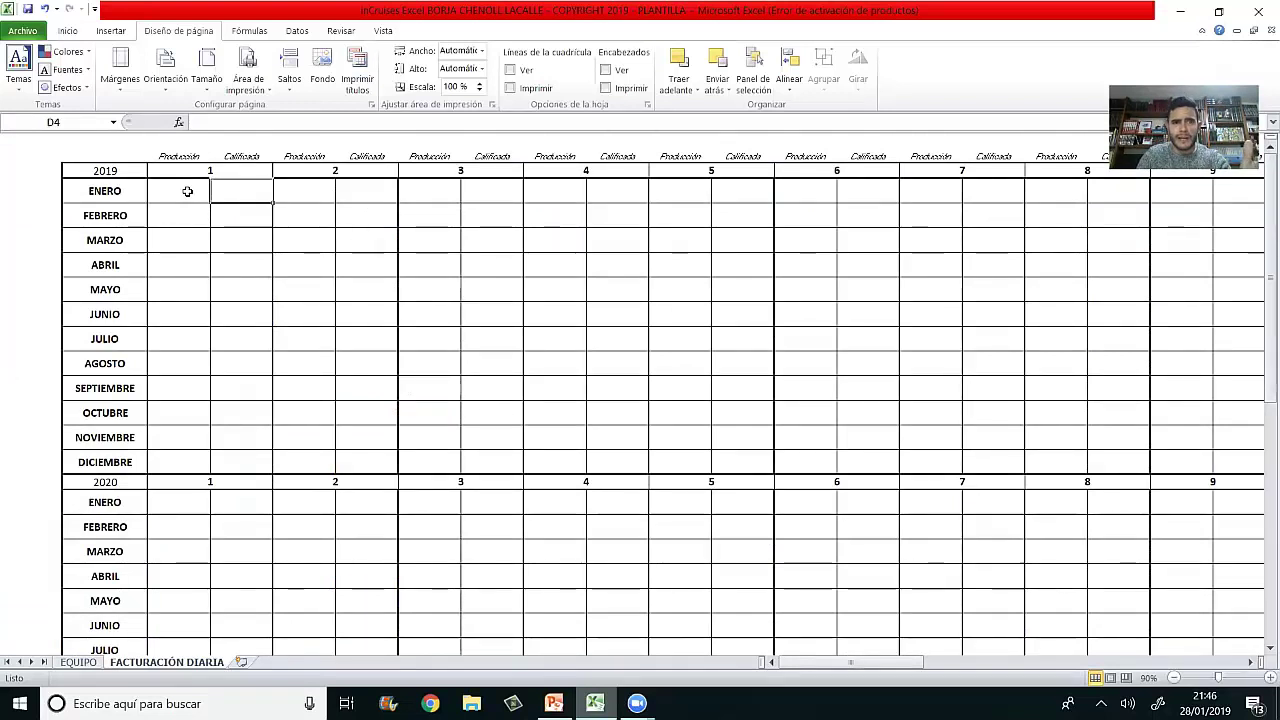
key(Tab)
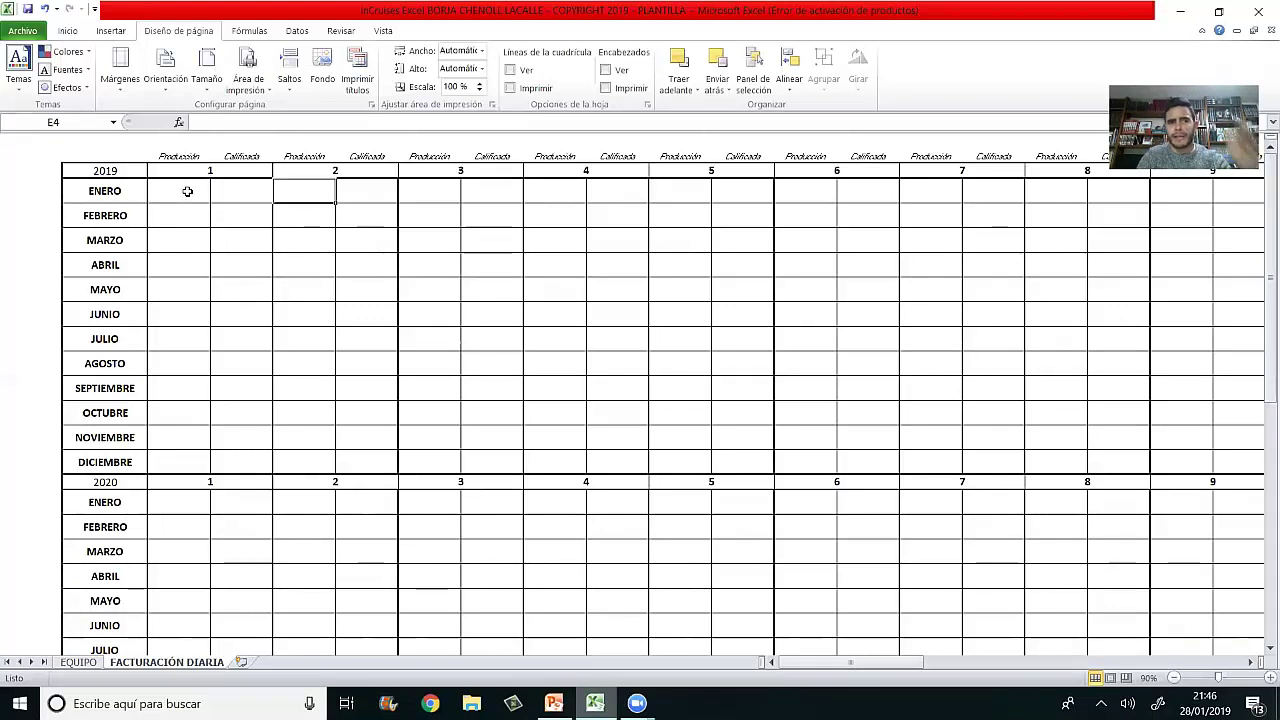
key(Tab)
key(Tab)
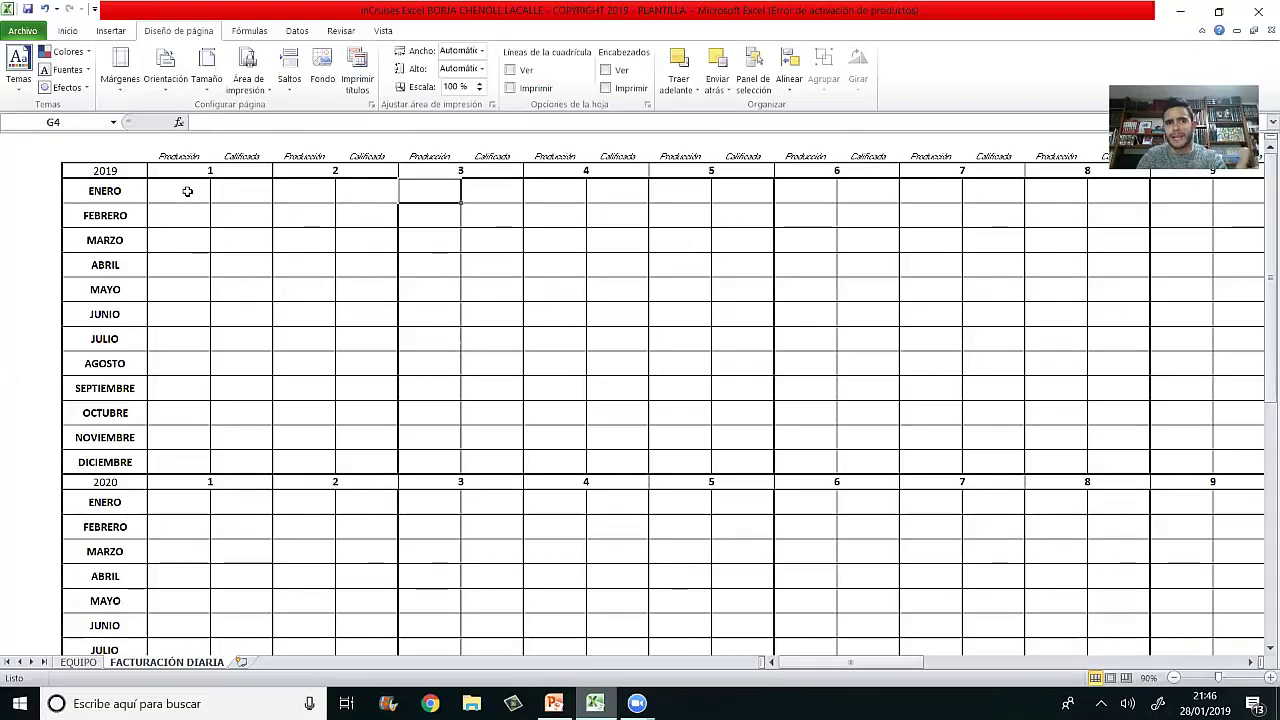
key(Tab)
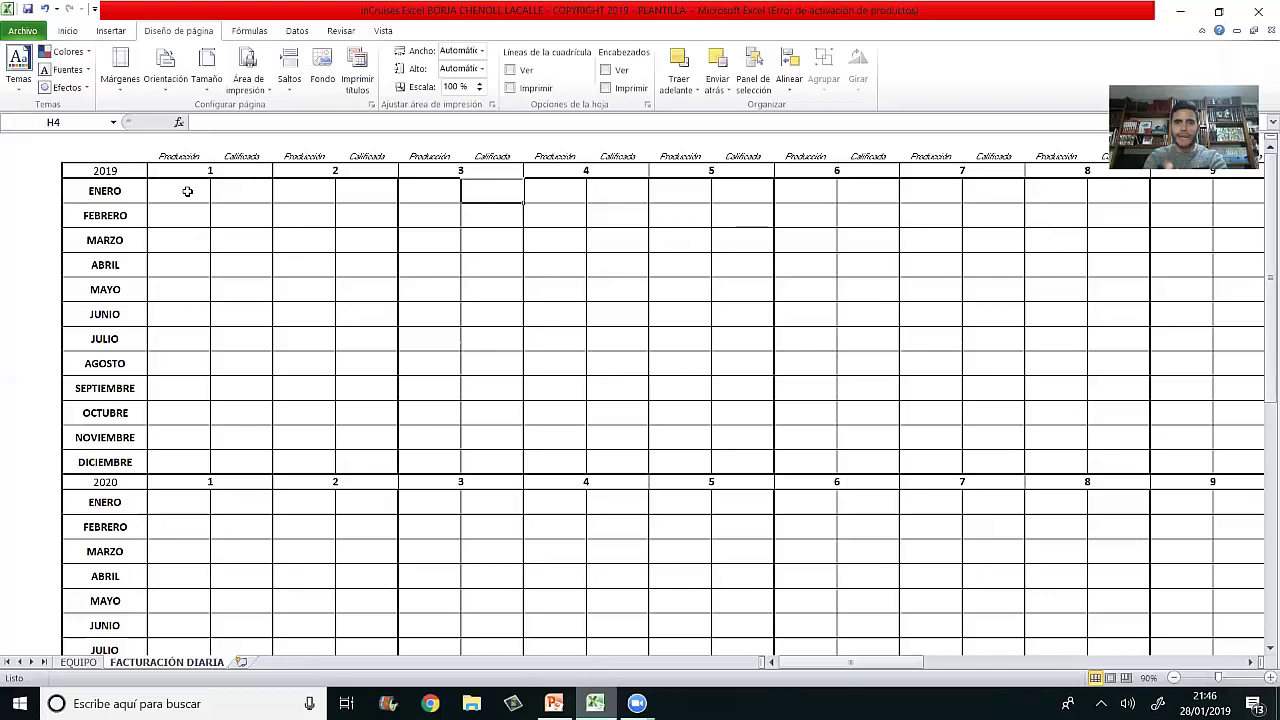
key(Right)
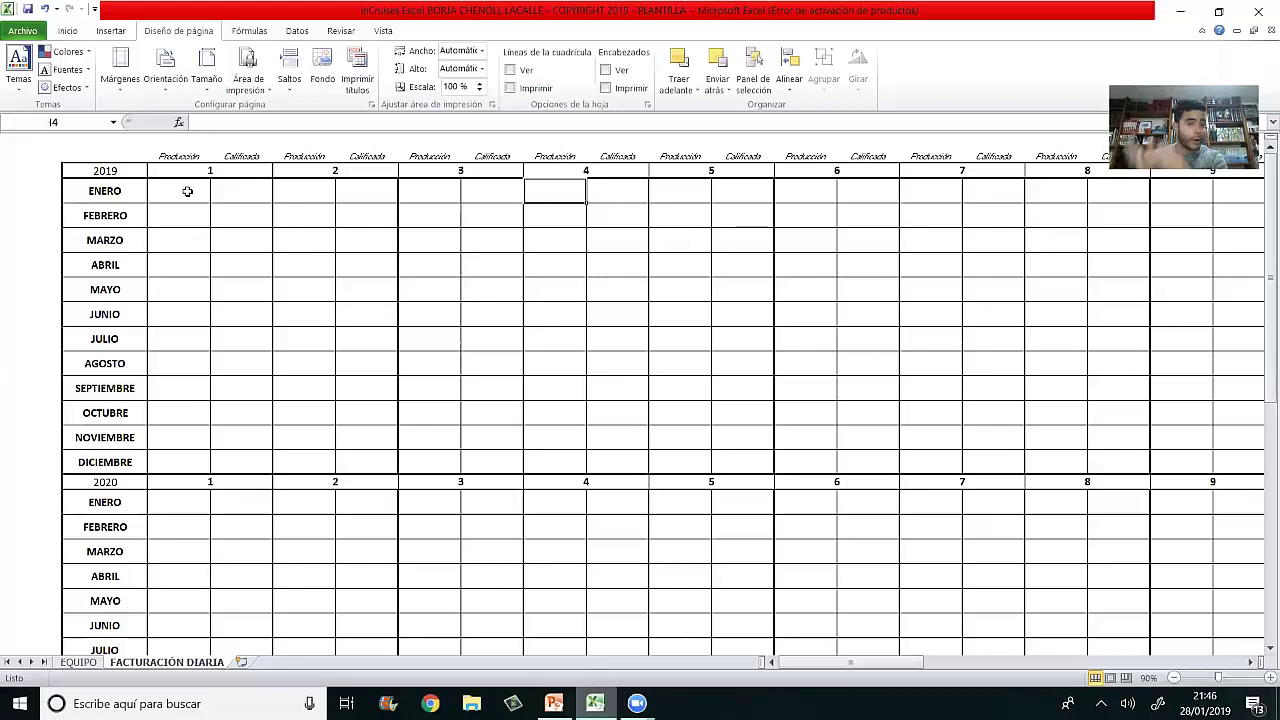